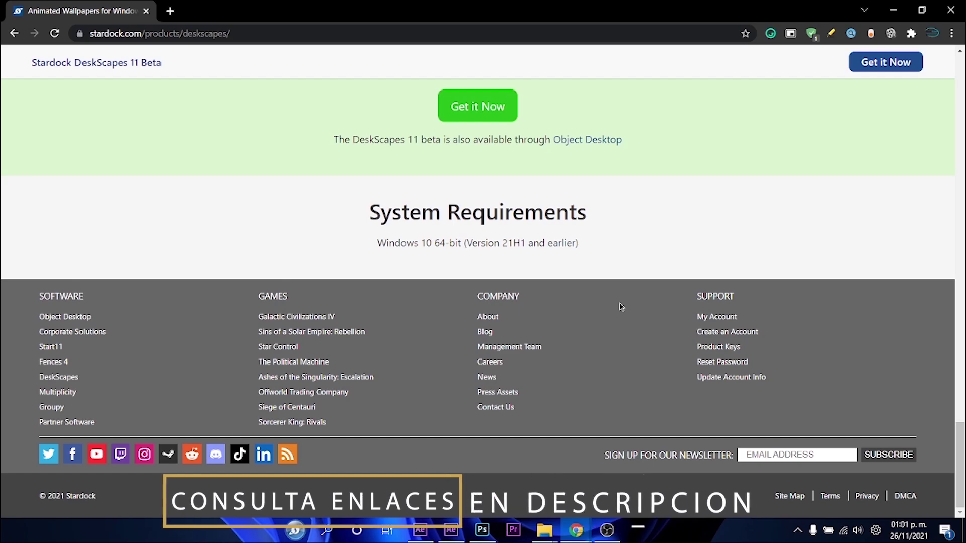
Review the system requirements at the end of the DeskScapes 11 Beta product page
{"action": "left_click_drag", "start_coordinate": [394, 243], "coordinate": [607, 271]}
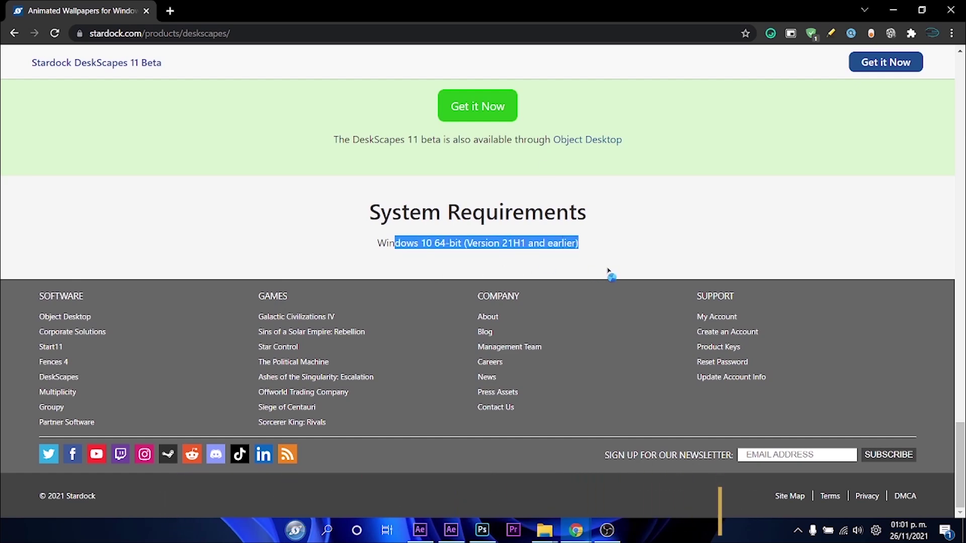
{"action": "scroll", "coordinate": [604, 282], "scroll_direction": "up", "scroll_amount": 12}
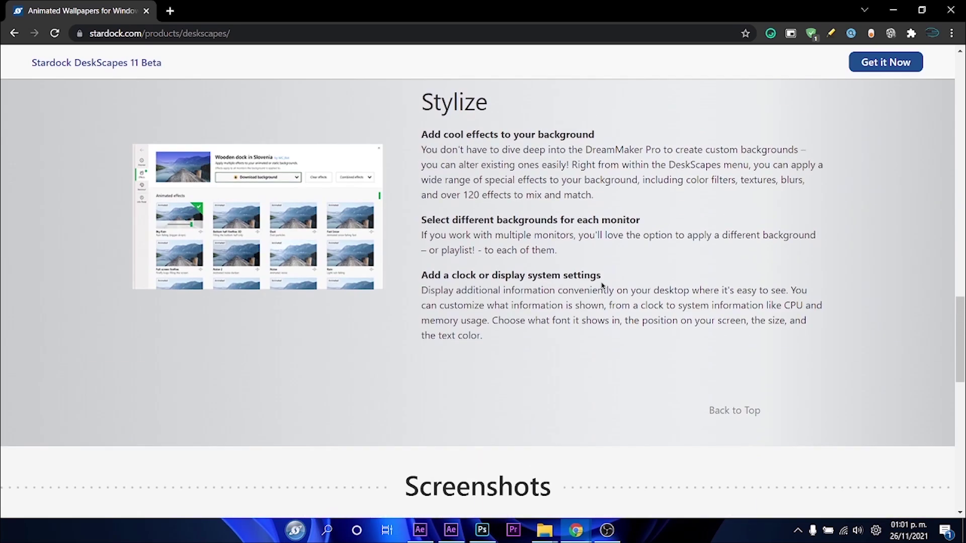
{"action": "scroll", "coordinate": [602, 286], "scroll_direction": "up", "scroll_amount": 5}
{"action": "scroll", "coordinate": [602, 286], "scroll_direction": "down", "scroll_amount": 17}
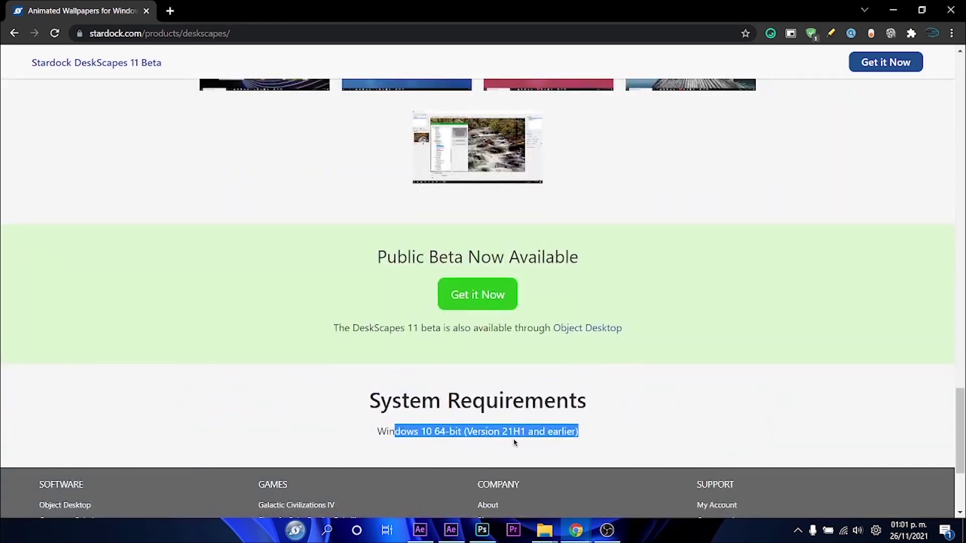
{"action": "scroll", "coordinate": [332, 322], "scroll_direction": "up", "scroll_amount": 20}
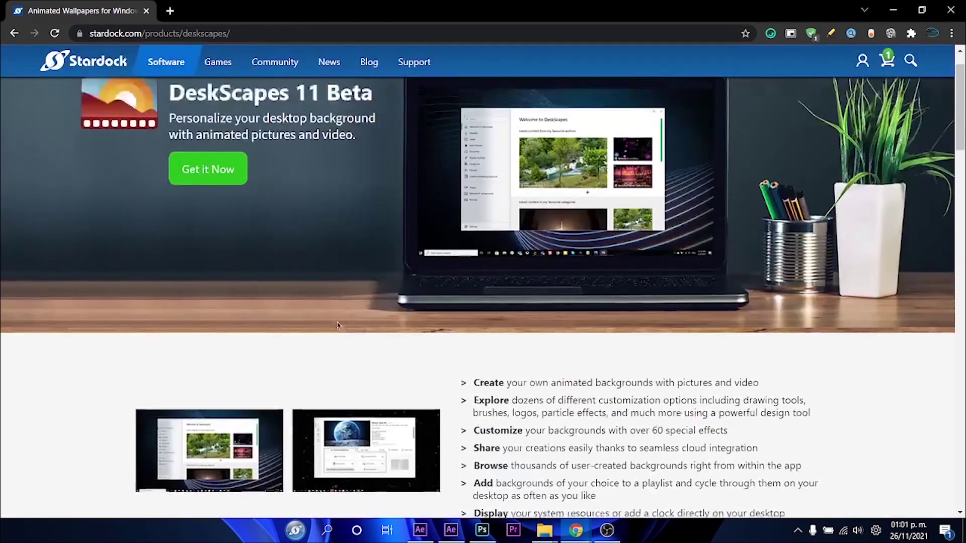
Examine the DeskScapes 11 Beta title and read through the product page's feature sections down to the screenshots
{"action": "scroll", "coordinate": [337, 324], "scroll_direction": "up", "scroll_amount": 1}
{"action": "left_click_drag", "start_coordinate": [168, 142], "coordinate": [400, 140]}
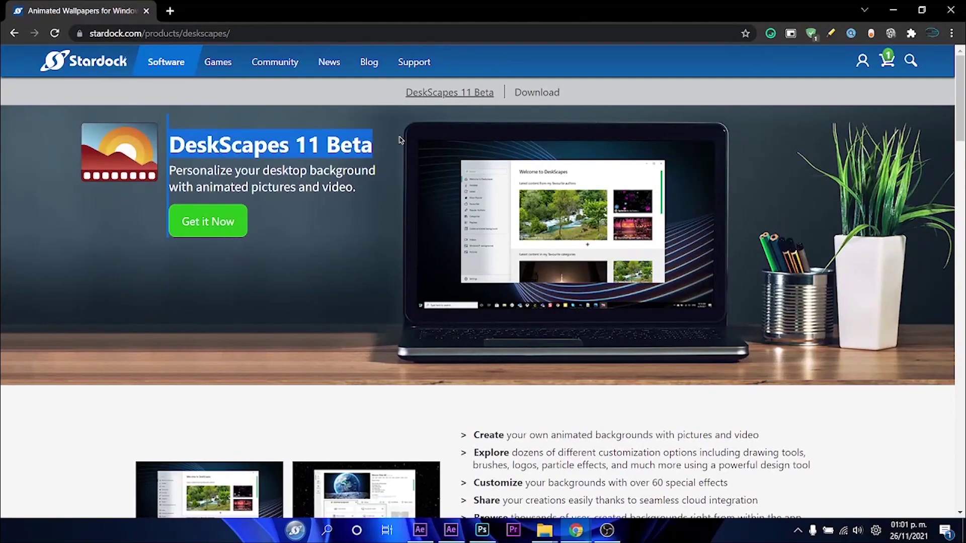
{"action": "left_click", "coordinate": [278, 145]}
{"action": "left_click_drag", "start_coordinate": [290, 145], "coordinate": [376, 145]}
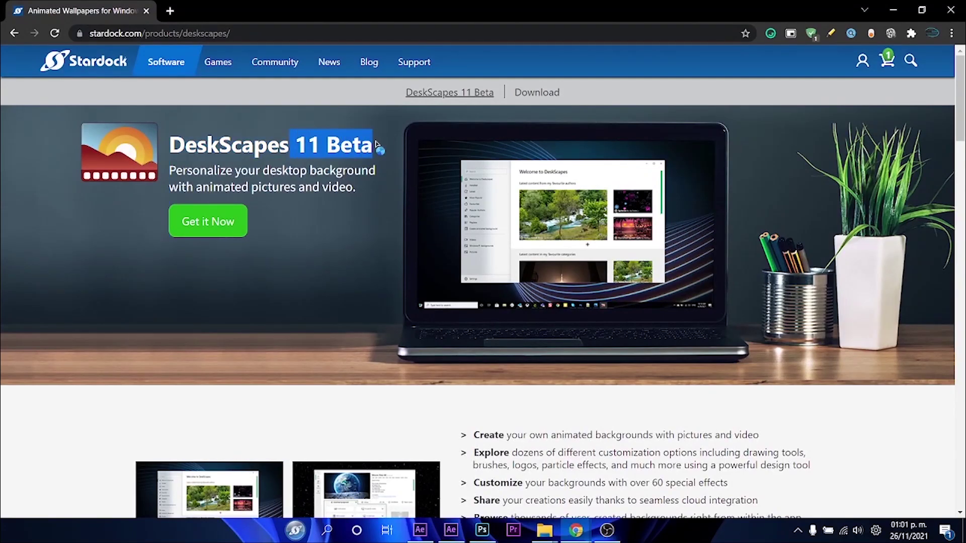
{"action": "scroll", "coordinate": [366, 295], "scroll_direction": "down", "scroll_amount": 7}
{"action": "scroll", "coordinate": [479, 344], "scroll_direction": "down", "scroll_amount": 12}
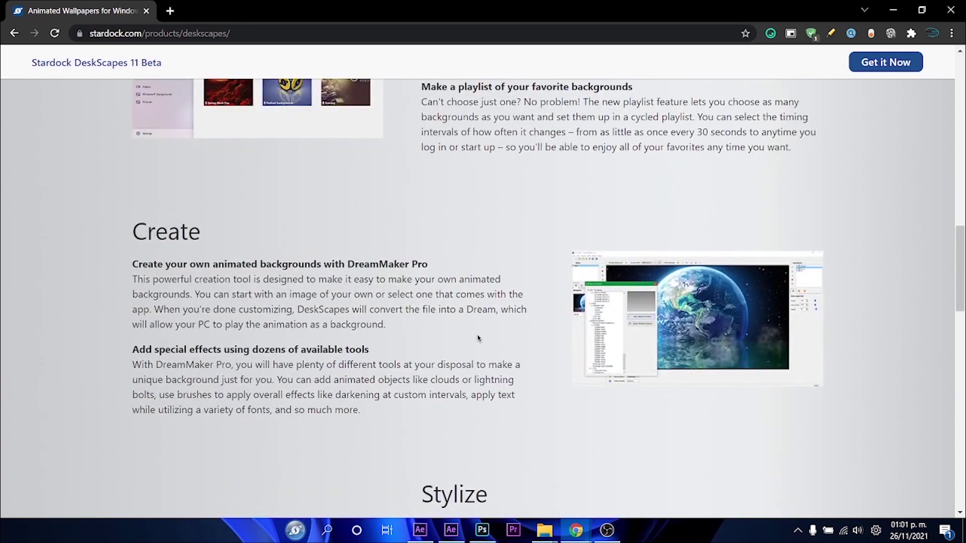
{"action": "scroll", "coordinate": [478, 339], "scroll_direction": "down", "scroll_amount": 13}
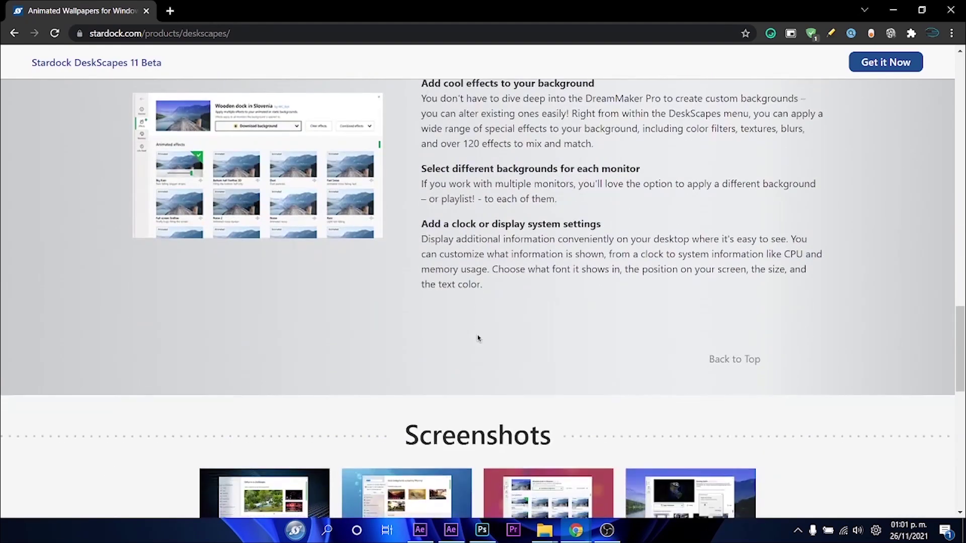
{"action": "scroll", "coordinate": [478, 338], "scroll_direction": "down", "scroll_amount": 9}
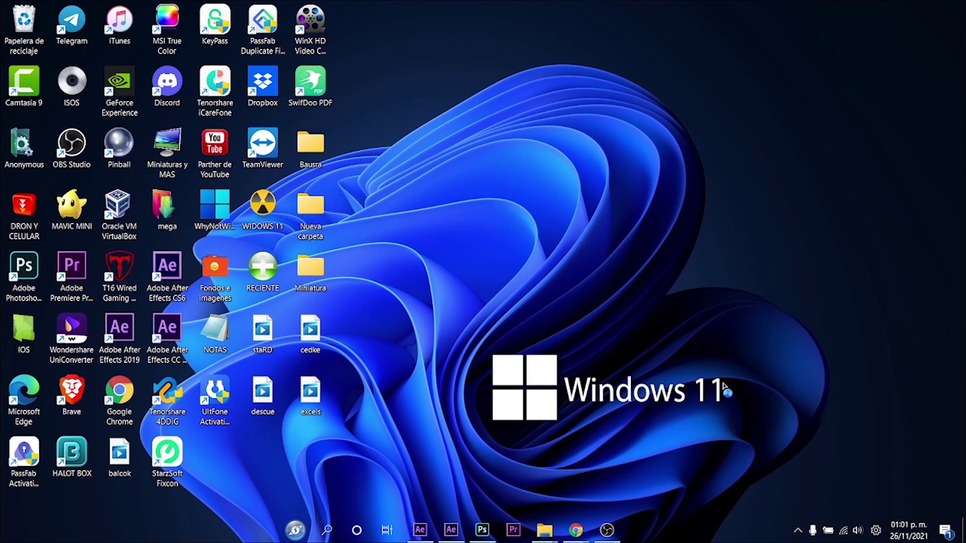
Open the Object Desktop manager and launch DeskScapes 11 from its list of apps
{"action": "left_click", "coordinate": [799, 528]}
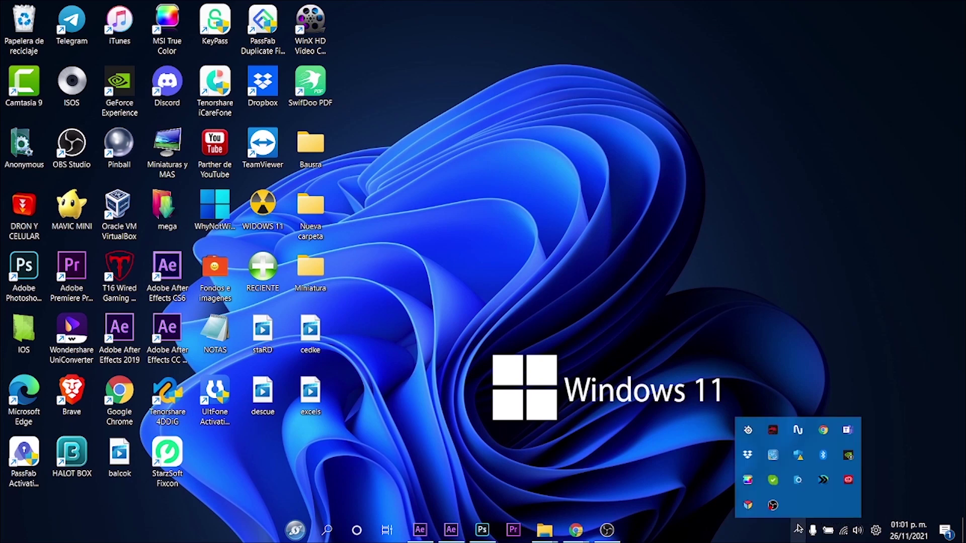
{"action": "left_click", "coordinate": [748, 506]}
{"action": "left_click_drag", "start_coordinate": [524, 16], "coordinate": [429, 19]}
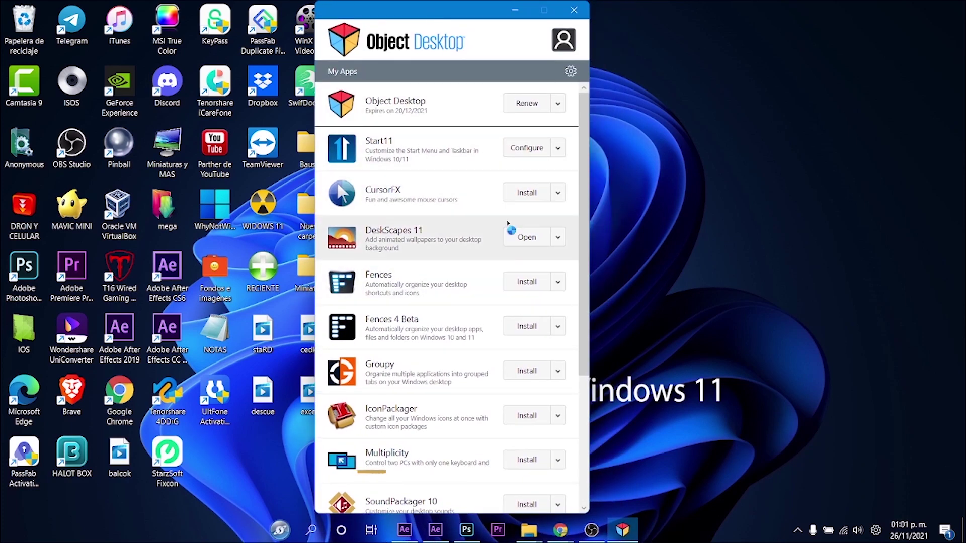
{"action": "scroll", "coordinate": [478, 353], "scroll_direction": "down", "scroll_amount": 4}
{"action": "scroll", "coordinate": [478, 353], "scroll_direction": "up", "scroll_amount": 5}
{"action": "left_click", "coordinate": [520, 240]}
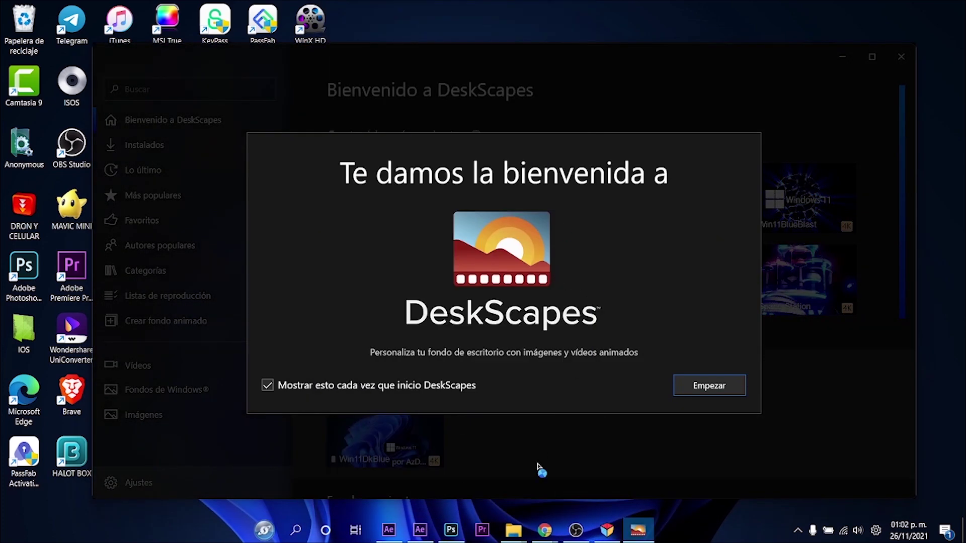
Go through all pages of the DeskScapes welcome introduction to the end and reposition the main window slightly
{"action": "left_click", "coordinate": [695, 385]}
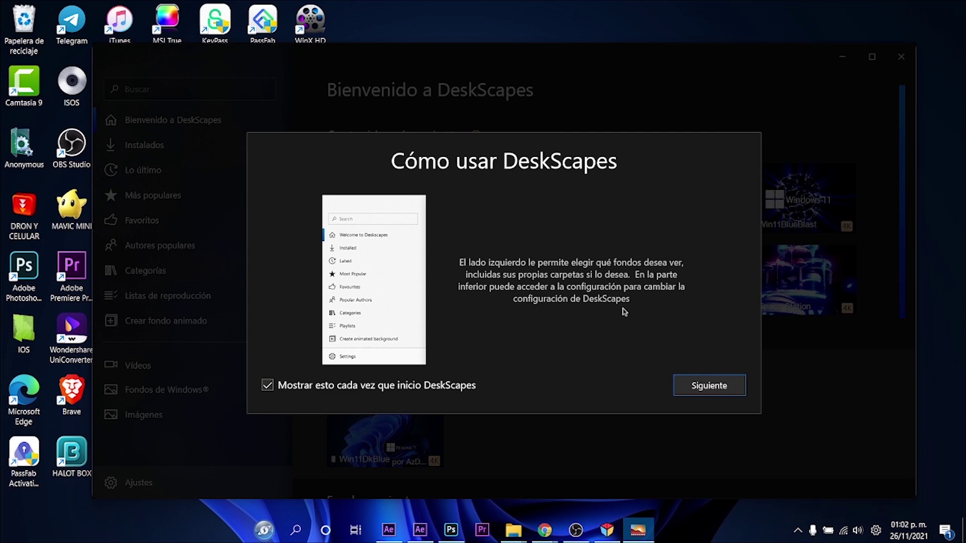
{"action": "left_click", "coordinate": [709, 387]}
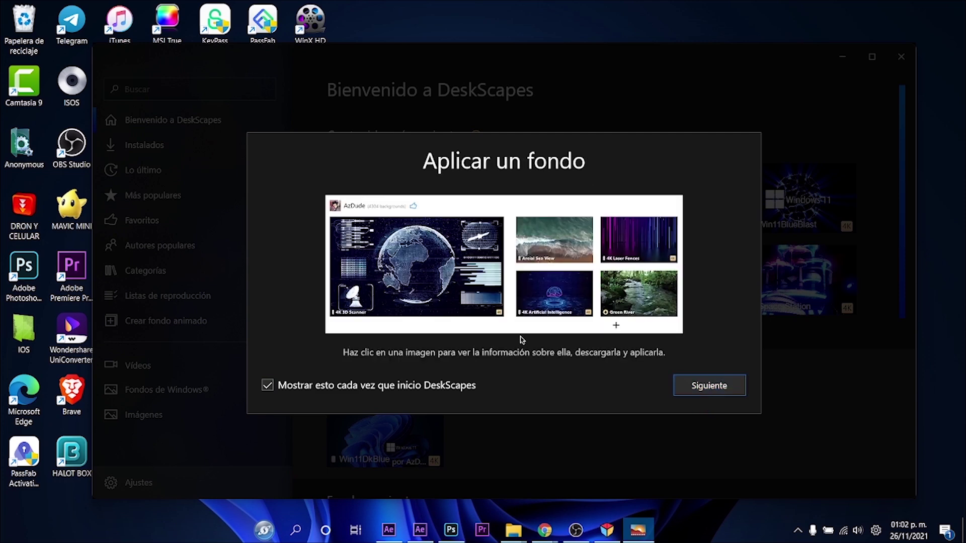
{"action": "left_click", "coordinate": [704, 390]}
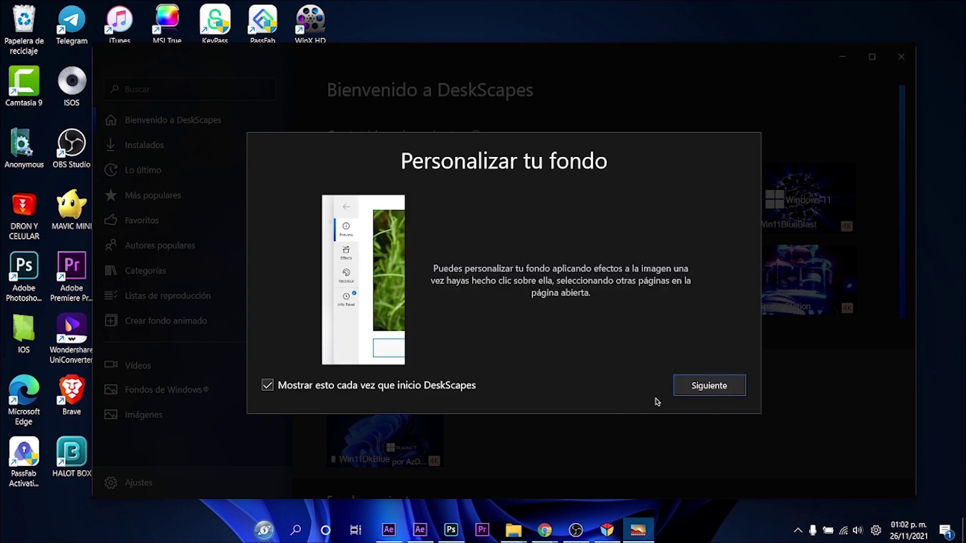
{"action": "left_click", "coordinate": [717, 388]}
{"action": "left_click", "coordinate": [722, 386]}
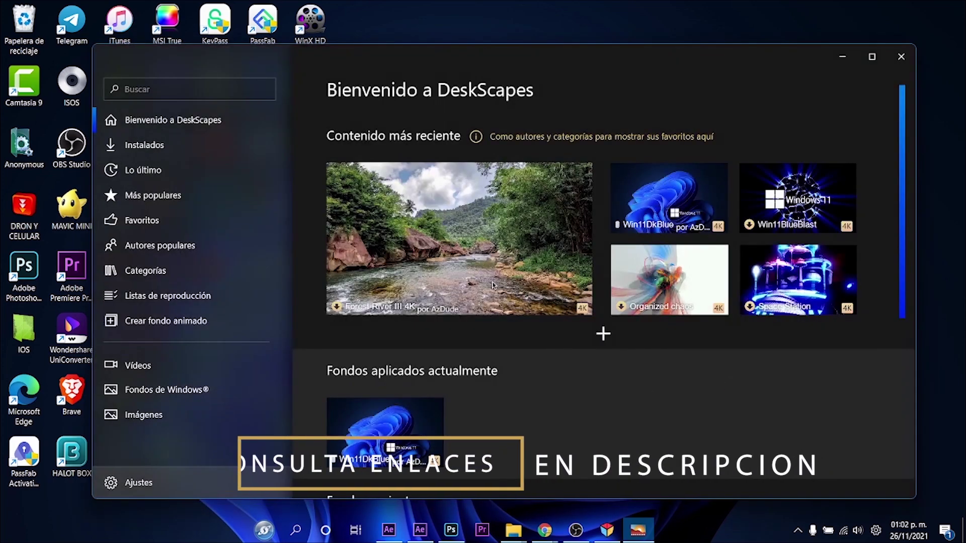
{"action": "left_click_drag", "start_coordinate": [517, 60], "coordinate": [499, 68]}
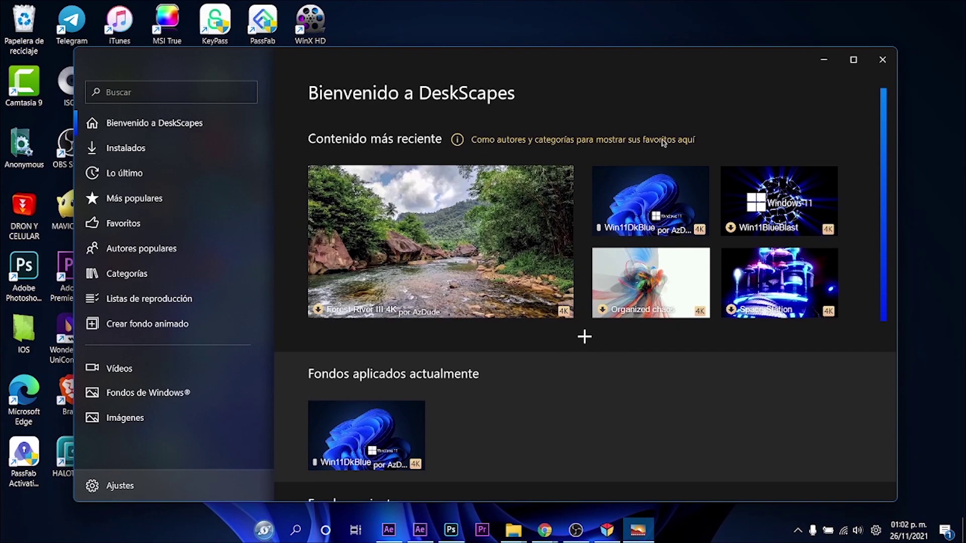
Browse the installed (Instalados), latest (Lo último) and most popular (Más populares) background collections
{"action": "mouse_move", "coordinate": [452, 265]}
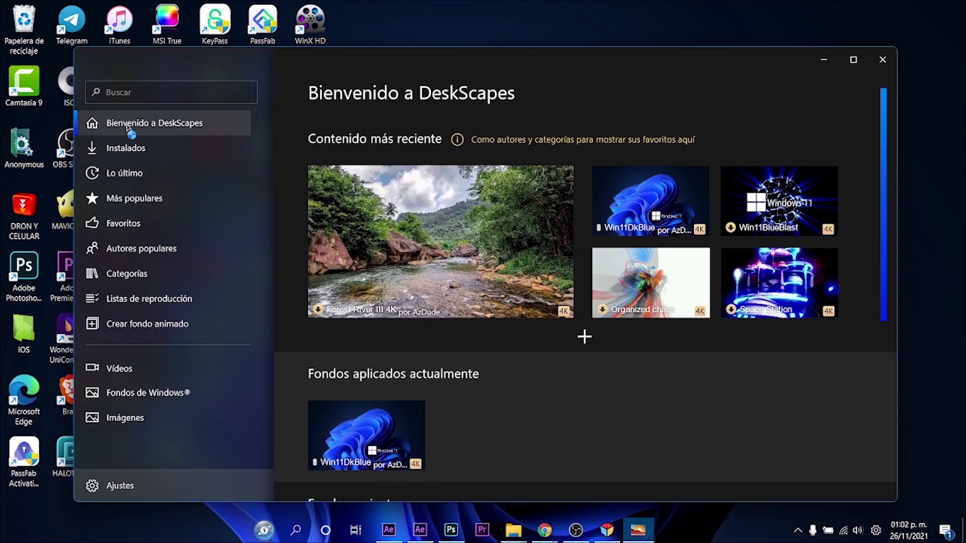
{"action": "left_click", "coordinate": [132, 151]}
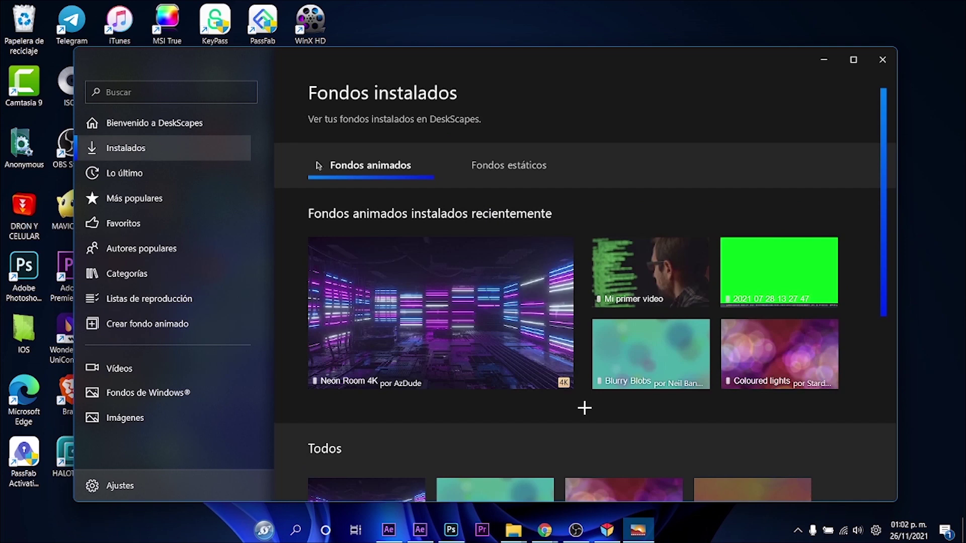
{"action": "mouse_move", "coordinate": [516, 305]}
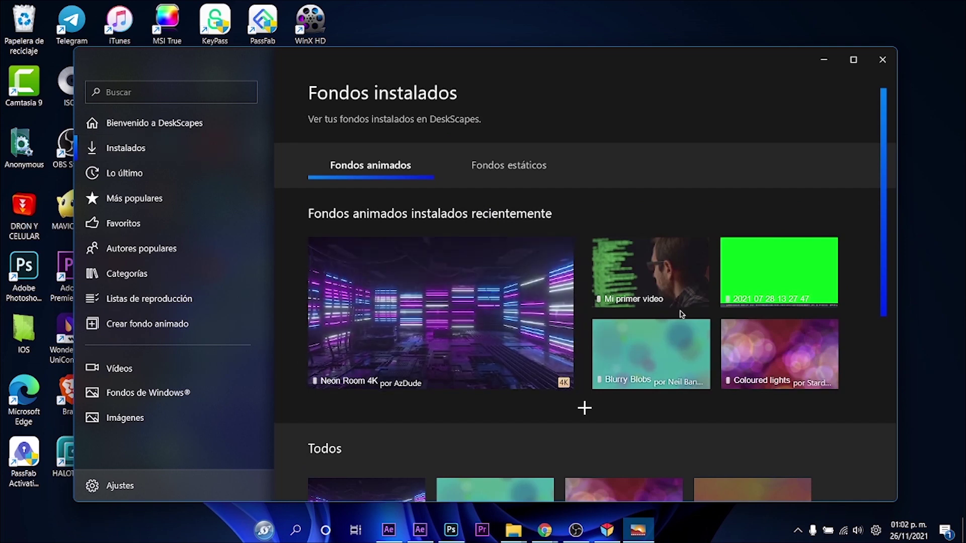
{"action": "left_click", "coordinate": [128, 173]}
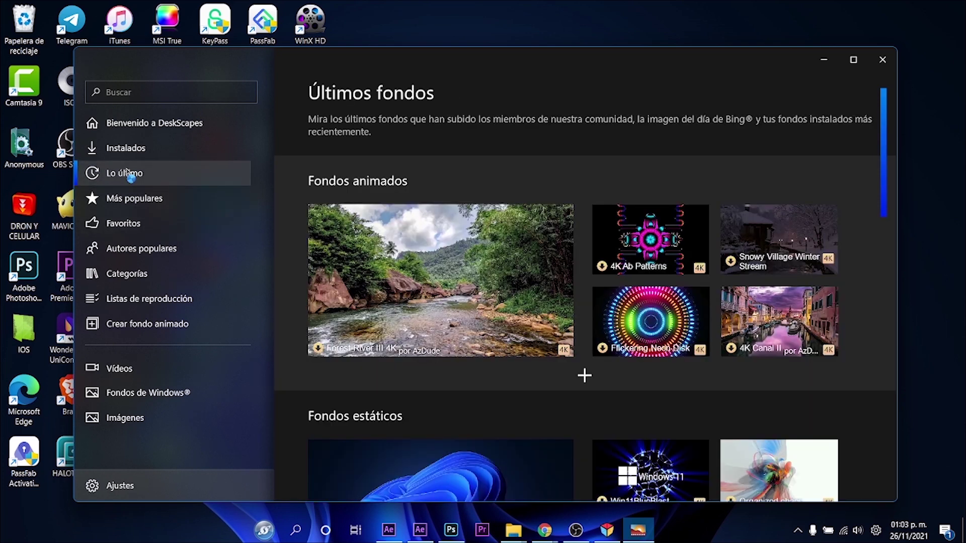
{"action": "left_click", "coordinate": [143, 196]}
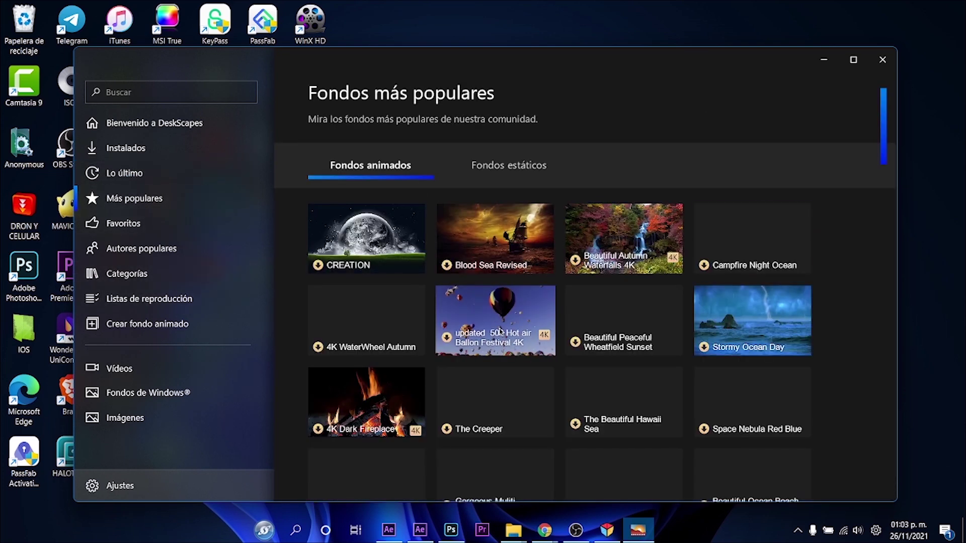
Look through the backgrounds grouped by popular authors (Autores populares)
{"action": "left_click", "coordinate": [144, 231]}
{"action": "left_click", "coordinate": [146, 245]}
{"action": "scroll", "coordinate": [554, 316], "scroll_direction": "down", "scroll_amount": 3}
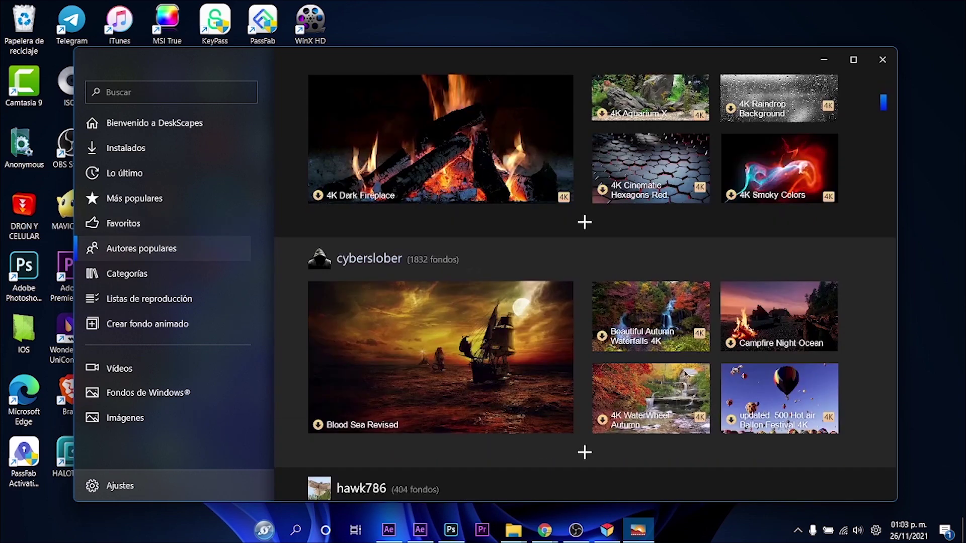
{"action": "scroll", "coordinate": [453, 309], "scroll_direction": "down", "scroll_amount": 3}
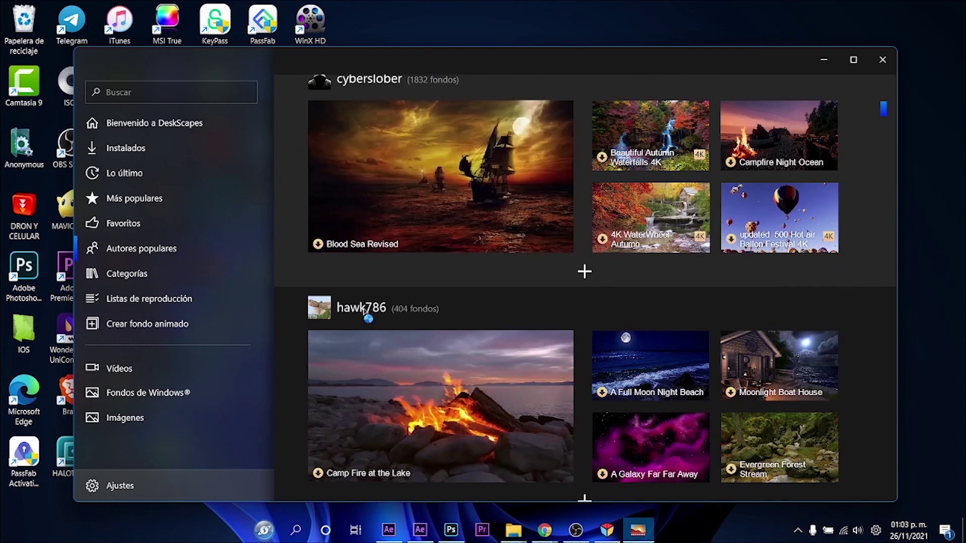
View the background categories and examine the animation templates offered for creating an animated background
{"action": "left_click", "coordinate": [117, 272]}
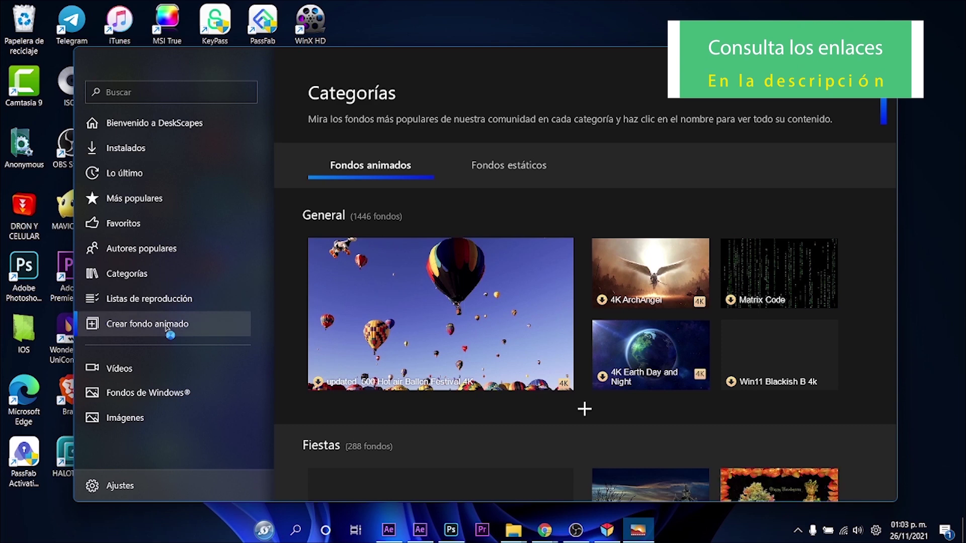
{"action": "left_click", "coordinate": [147, 324]}
{"action": "scroll", "coordinate": [573, 319], "scroll_direction": "down", "scroll_amount": 2}
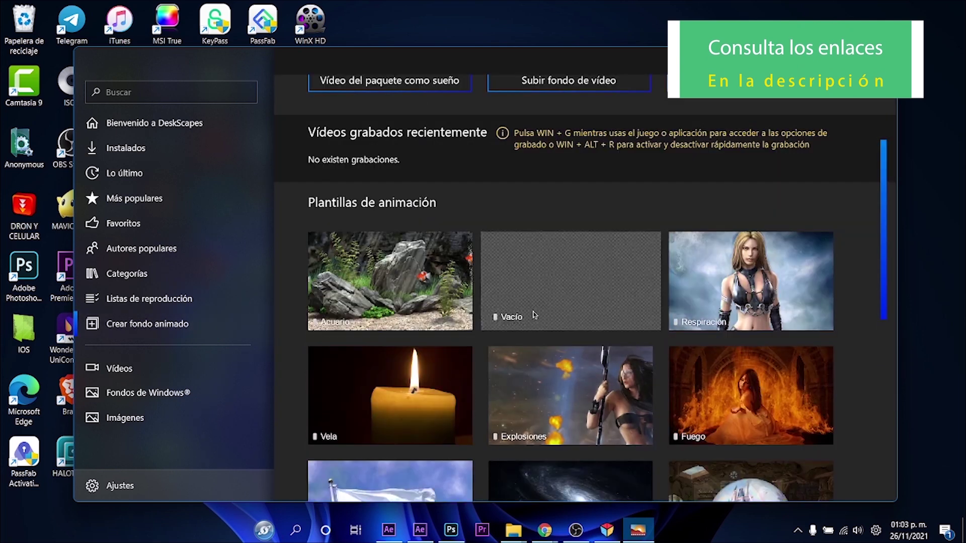
{"action": "scroll", "coordinate": [558, 302], "scroll_direction": "down", "scroll_amount": 1}
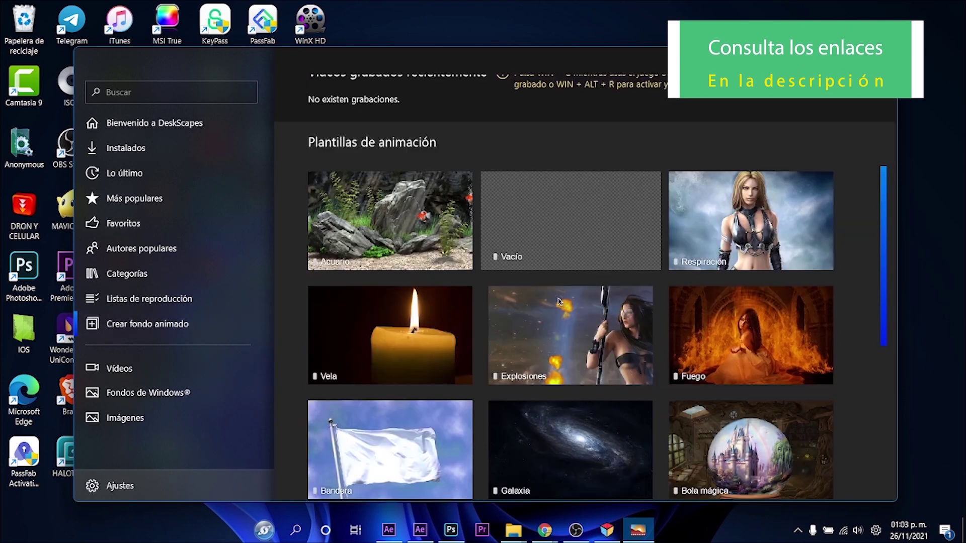
{"action": "scroll", "coordinate": [544, 352], "scroll_direction": "down", "scroll_amount": 2}
{"action": "scroll", "coordinate": [549, 355], "scroll_direction": "down", "scroll_amount": 4}
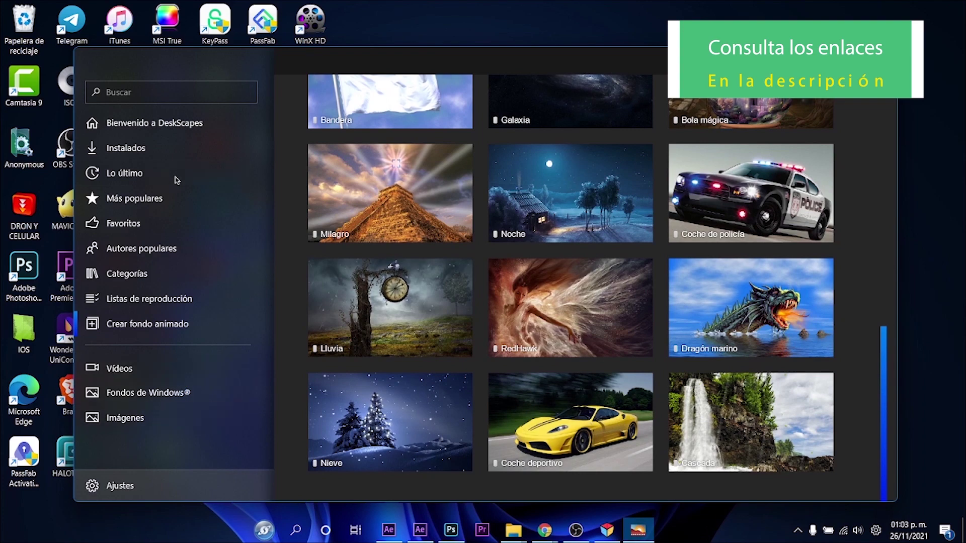
Expand the most recent content on the welcome page and review the currently applied and recent backgrounds
{"action": "left_click", "coordinate": [167, 125]}
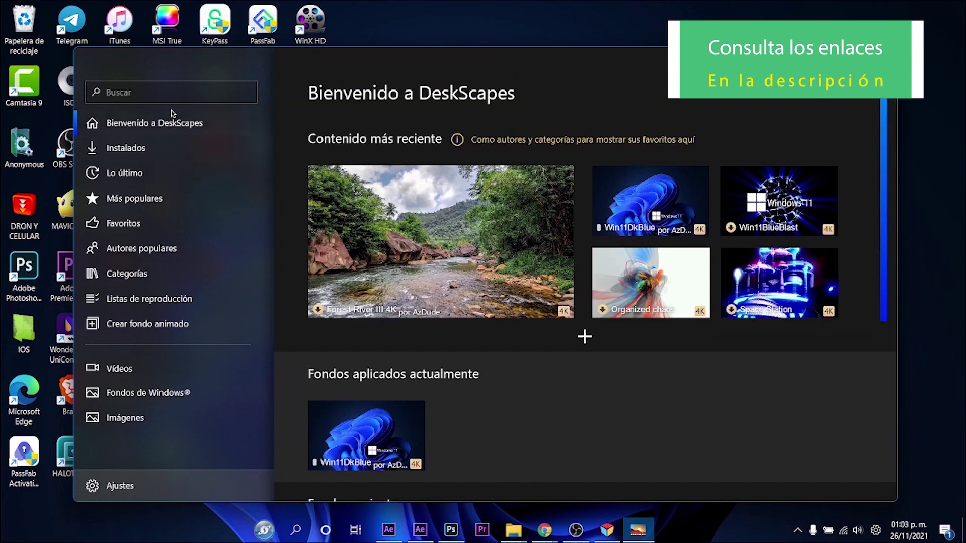
{"action": "left_click", "coordinate": [588, 341]}
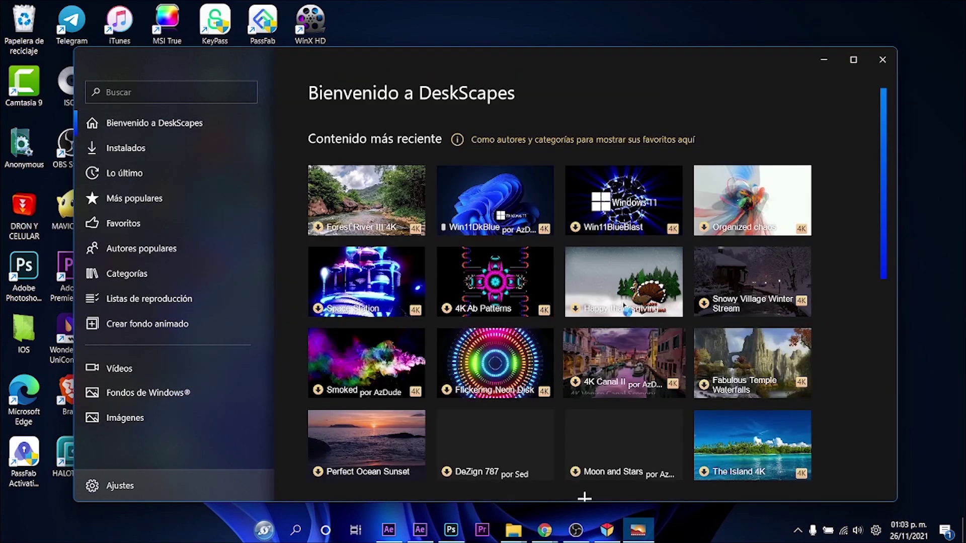
{"action": "scroll", "coordinate": [578, 189], "scroll_direction": "down", "scroll_amount": 1}
{"action": "scroll", "coordinate": [602, 313], "scroll_direction": "down", "scroll_amount": 2}
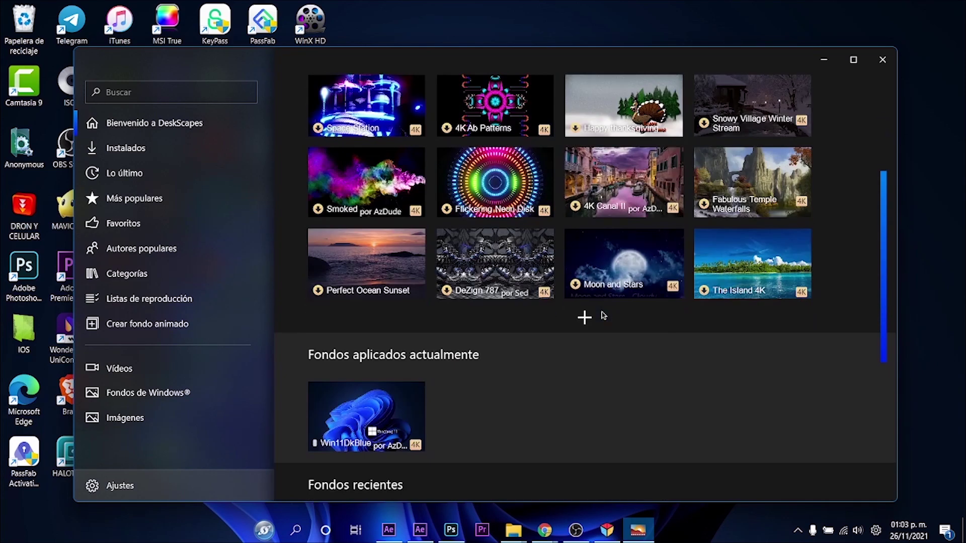
{"action": "scroll", "coordinate": [602, 313], "scroll_direction": "down", "scroll_amount": 2}
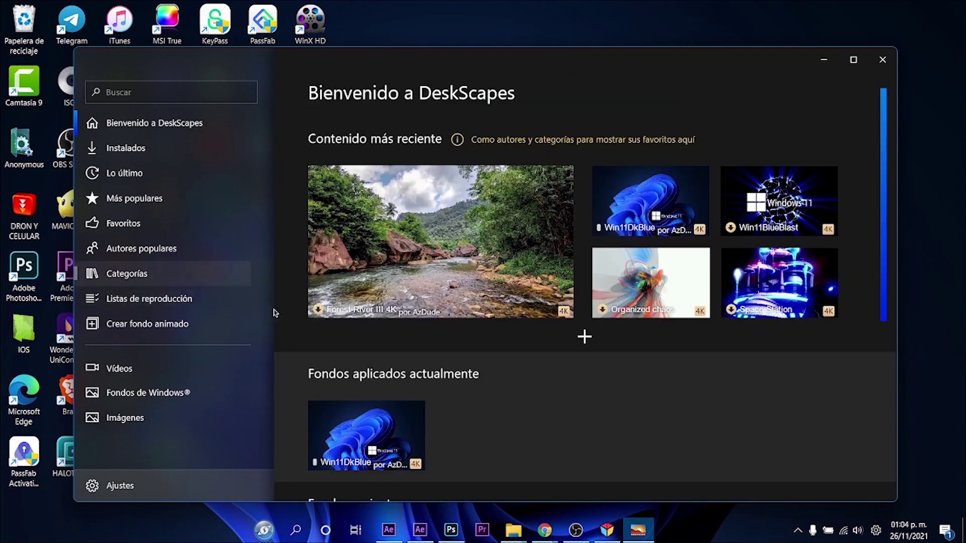
{"action": "scroll", "coordinate": [459, 371], "scroll_direction": "down", "scroll_amount": 4}
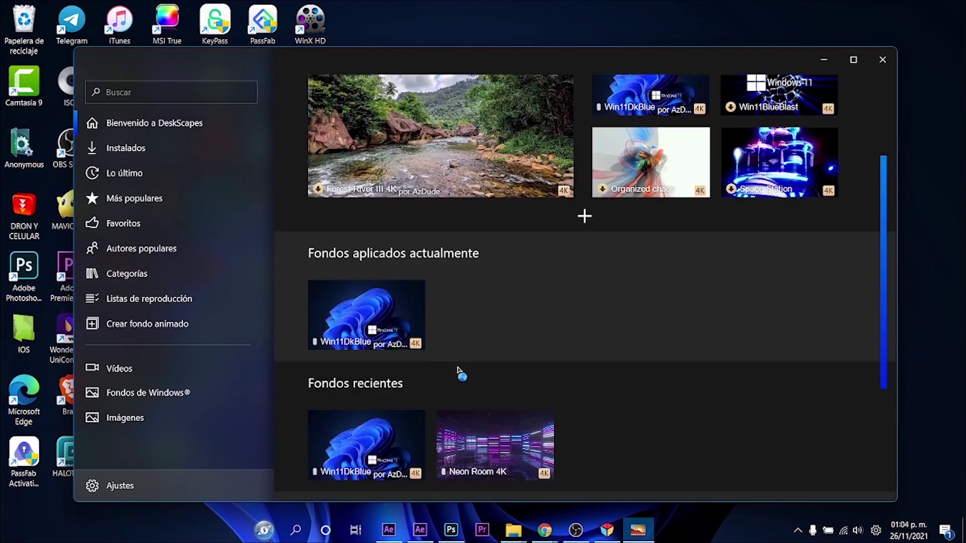
Show the static backgrounds (Fondos estáticos) in the background categories (Categorías)
{"action": "left_click", "coordinate": [150, 273]}
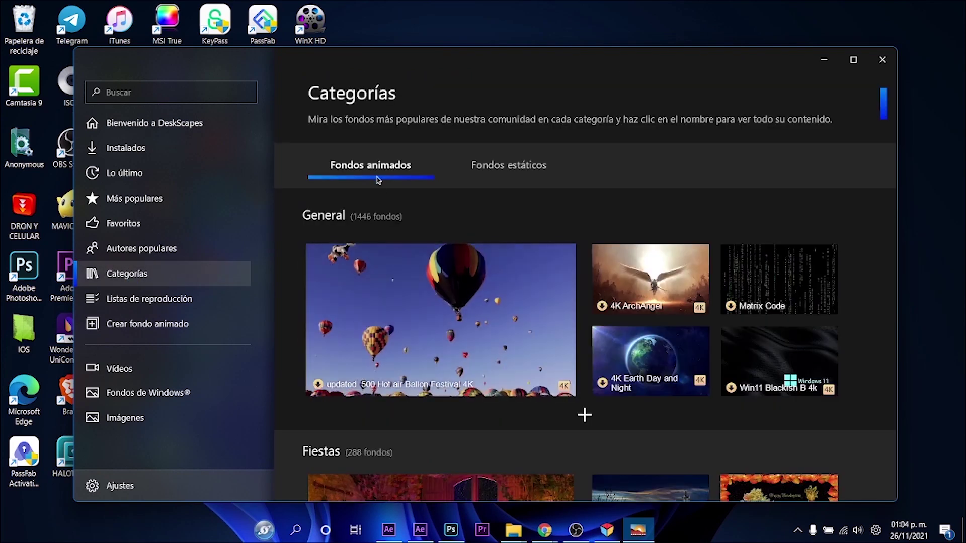
{"action": "left_click", "coordinate": [504, 168]}
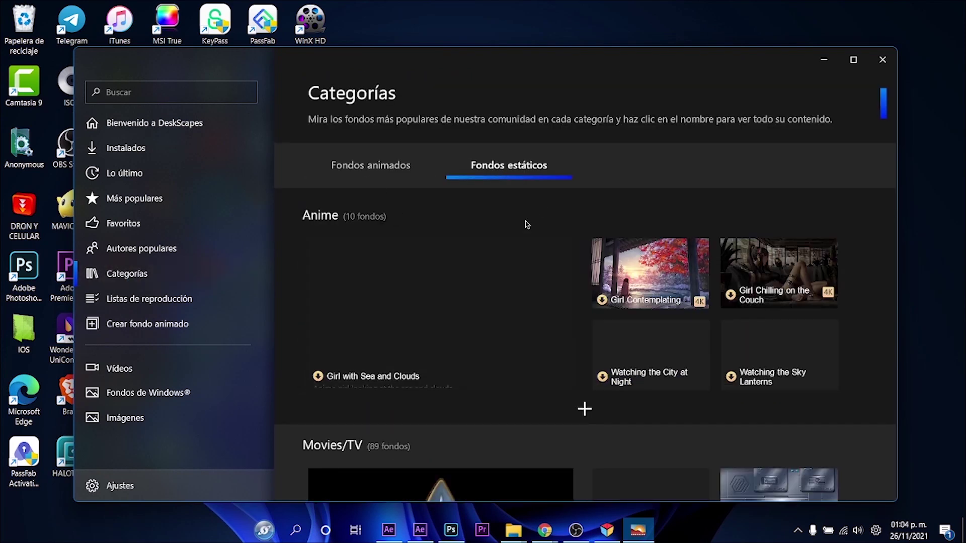
Expand the static Anime backgrounds, and open and download the Roaming Stormtrooper background from Movies/TV
{"action": "left_click", "coordinate": [584, 409]}
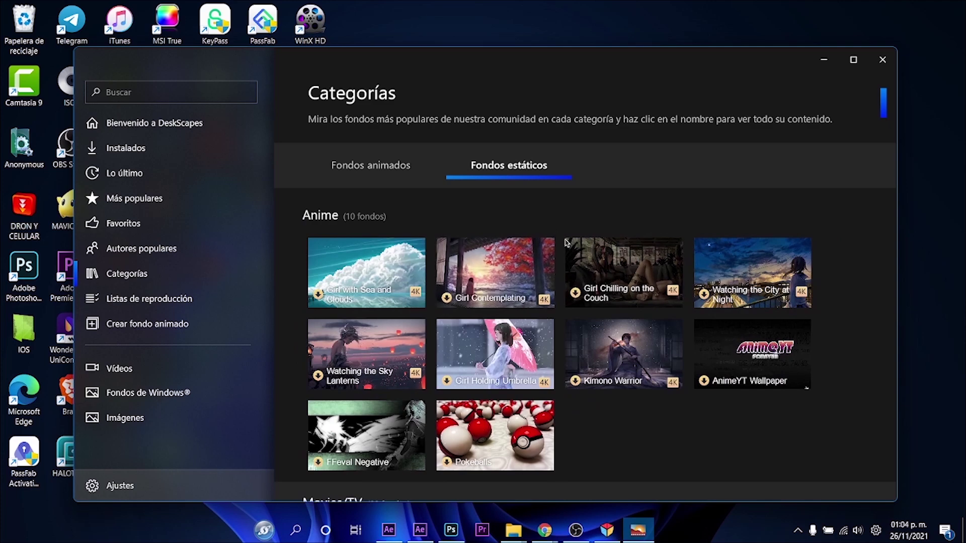
{"action": "scroll", "coordinate": [586, 407], "scroll_direction": "down", "scroll_amount": 5}
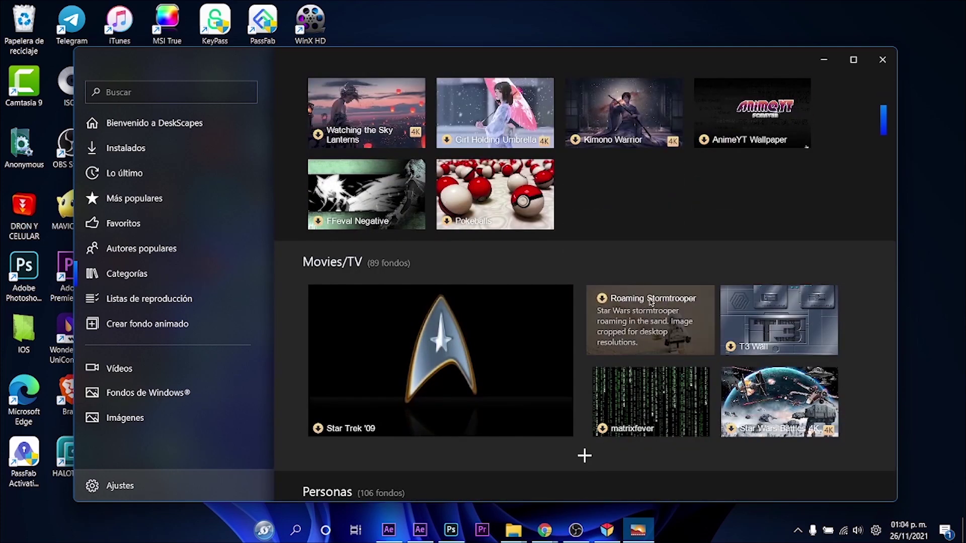
{"action": "left_click", "coordinate": [652, 301]}
{"action": "left_click", "coordinate": [397, 315]}
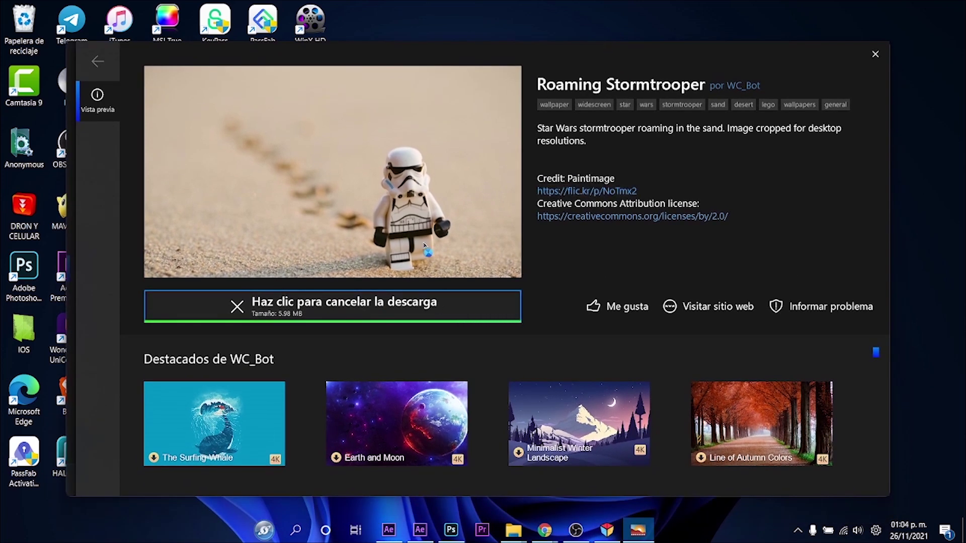
Apply the Roaming Stormtrooper background to all screens (En todas las pantallas) and reveal the desktop
{"action": "left_click", "coordinate": [410, 306]}
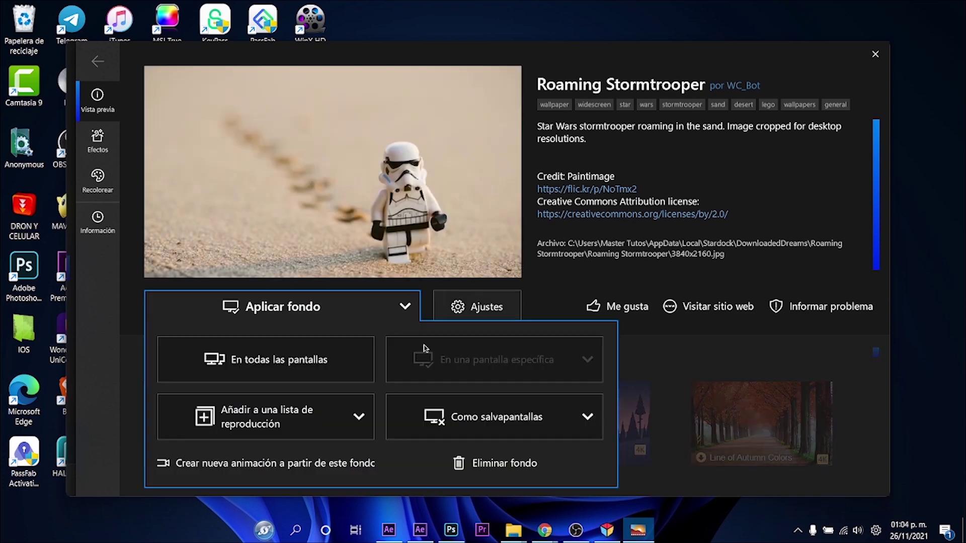
{"action": "left_click", "coordinate": [269, 361]}
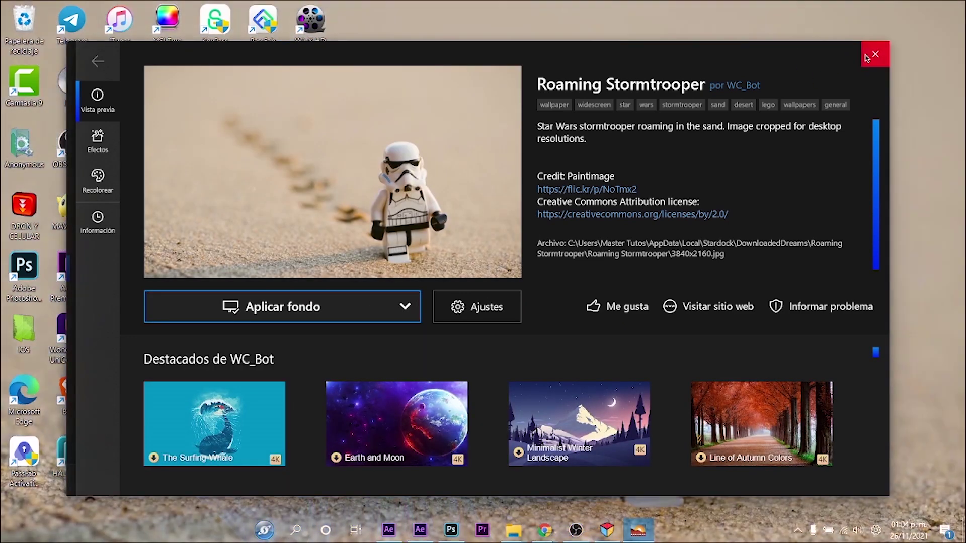
{"action": "left_click", "coordinate": [958, 539]}
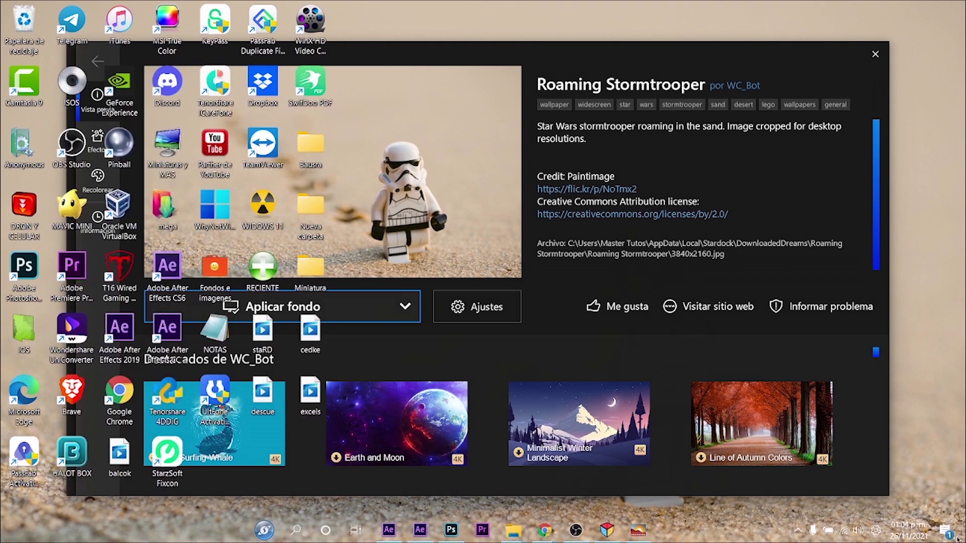
{"action": "left_click", "coordinate": [875, 54]}
{"action": "left_click", "coordinate": [818, 53]}
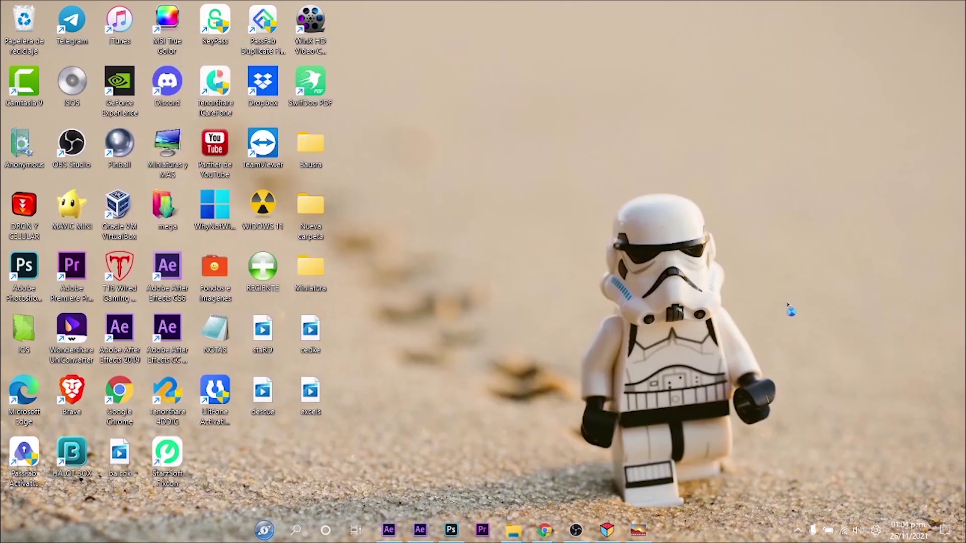
Return to DeskScapes and download the Pokeballs background from the Anime category
{"action": "left_click", "coordinate": [638, 531]}
{"action": "left_click", "coordinate": [485, 188]}
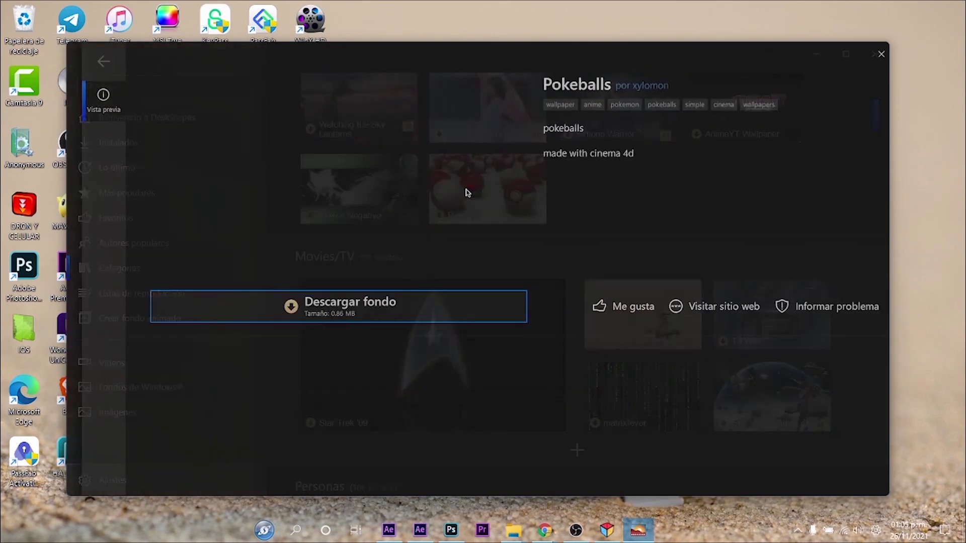
{"action": "left_click", "coordinate": [378, 315]}
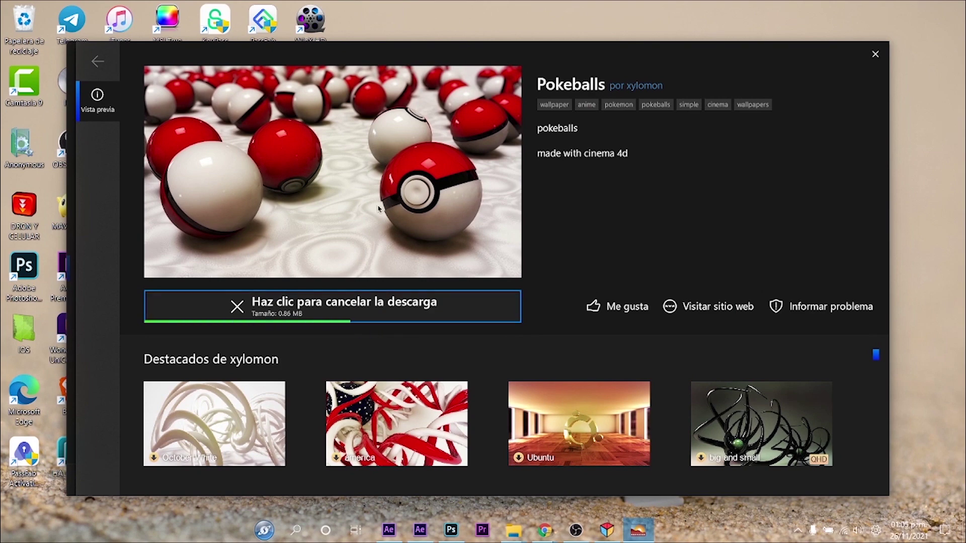
Reopen the Pokeballs background's preview and apply it to all screens (En todas las pantallas)
{"action": "left_click", "coordinate": [876, 54]}
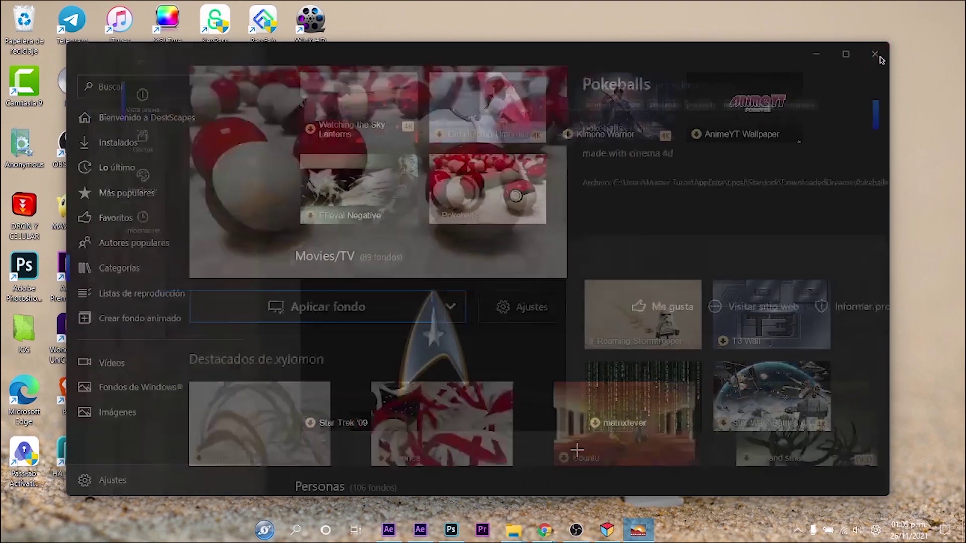
{"action": "left_click", "coordinate": [512, 166]}
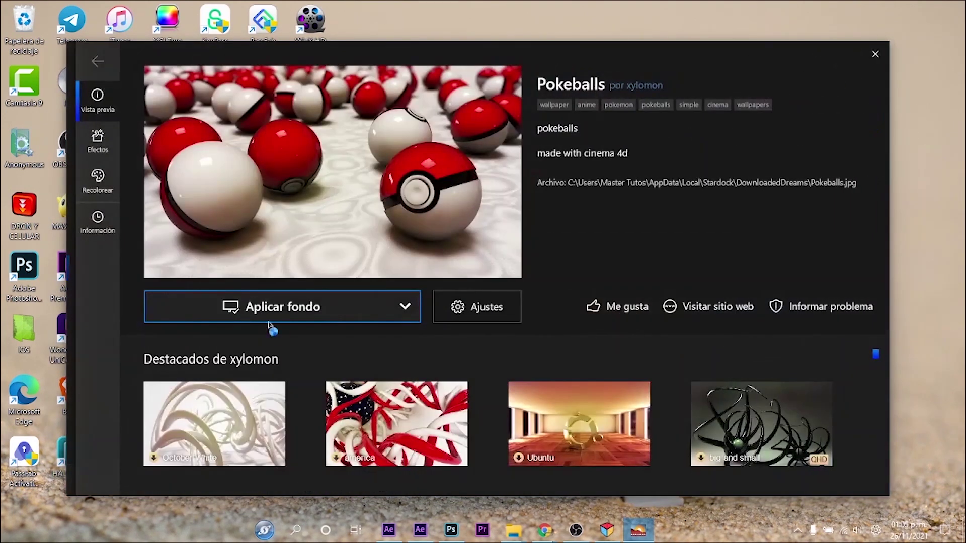
{"action": "left_click", "coordinate": [267, 316]}
{"action": "left_click", "coordinate": [258, 357]}
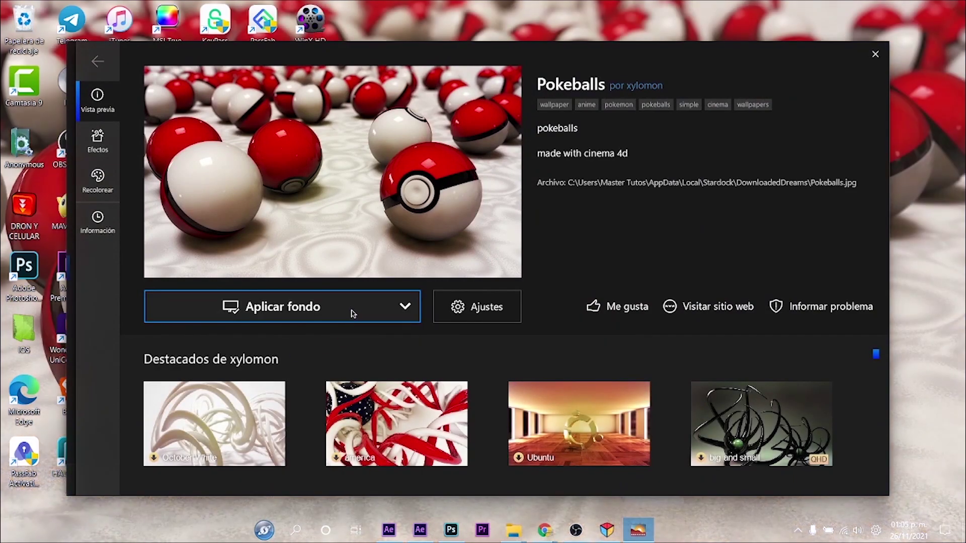
Examine the apply options for the Pokeballs background, including Como salvapantallas, and reveal the desktop
{"action": "left_click", "coordinate": [354, 314]}
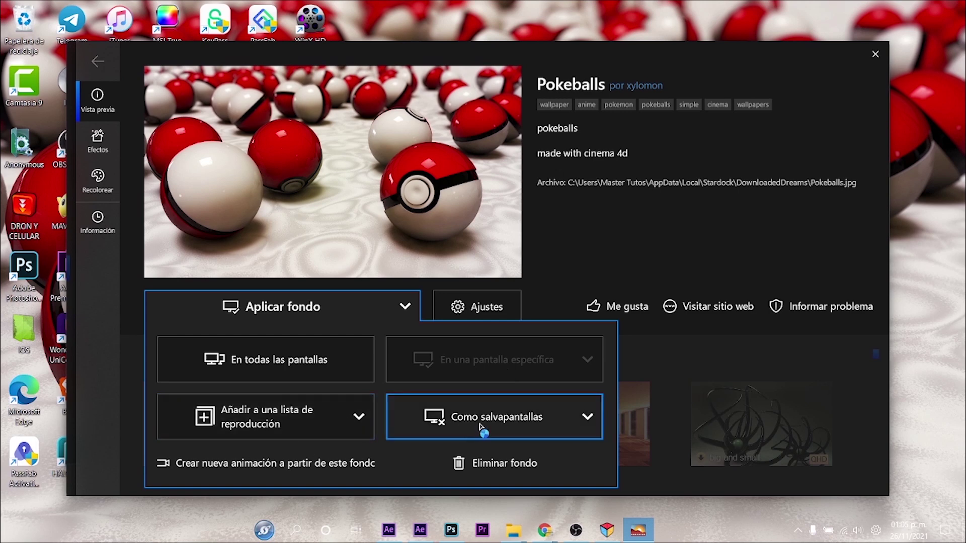
{"action": "left_click", "coordinate": [876, 54]}
{"action": "left_click", "coordinate": [875, 54]}
{"action": "left_click", "coordinate": [873, 47]}
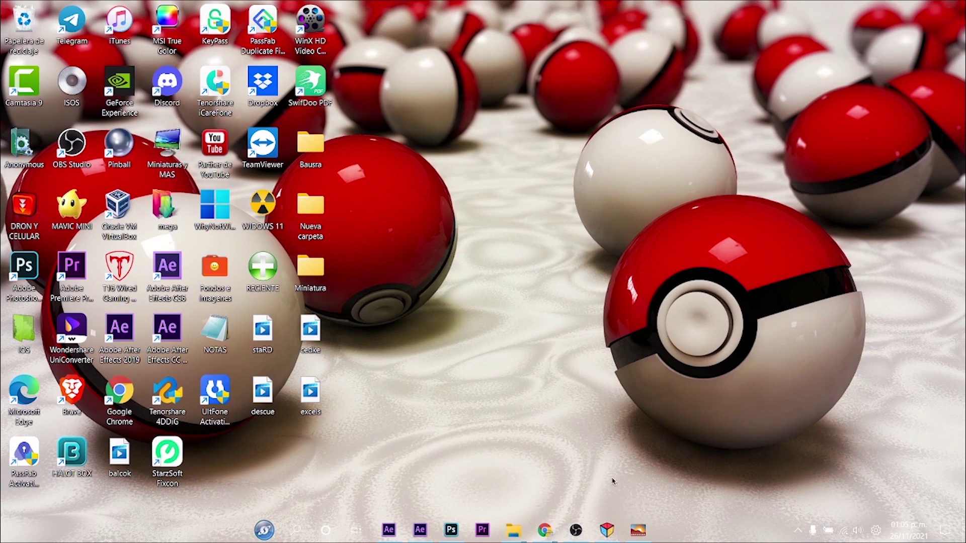
Return to DeskScapes and download the Leopard 4K background from the Animales category
{"action": "left_click", "coordinate": [638, 531]}
{"action": "scroll", "coordinate": [574, 309], "scroll_direction": "down", "scroll_amount": 3}
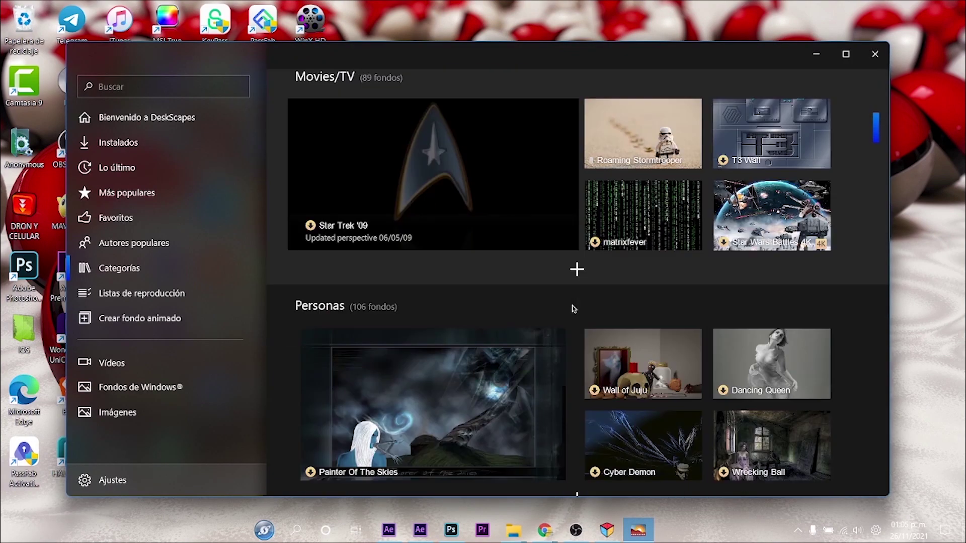
{"action": "scroll", "coordinate": [574, 309], "scroll_direction": "down", "scroll_amount": 5}
{"action": "left_click", "coordinate": [395, 332]}
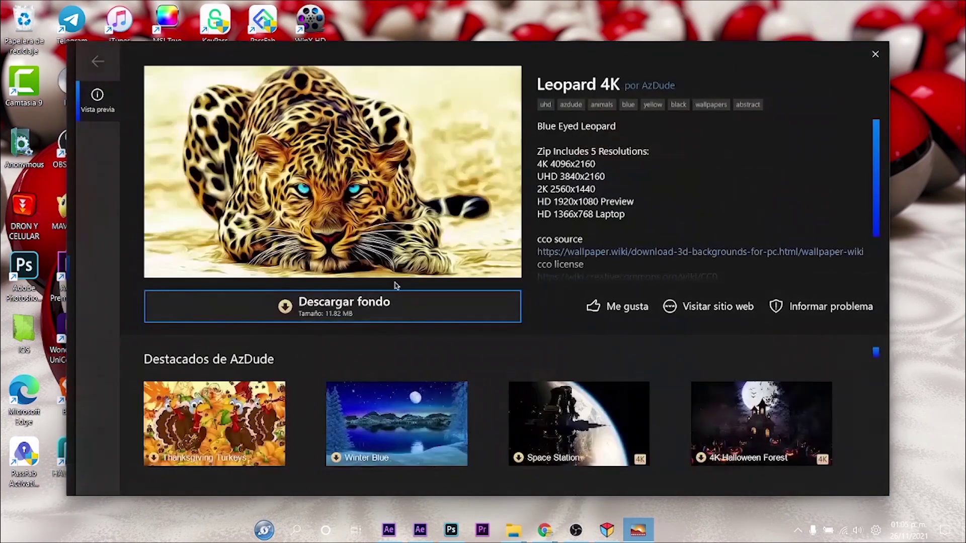
{"action": "left_click", "coordinate": [366, 297]}
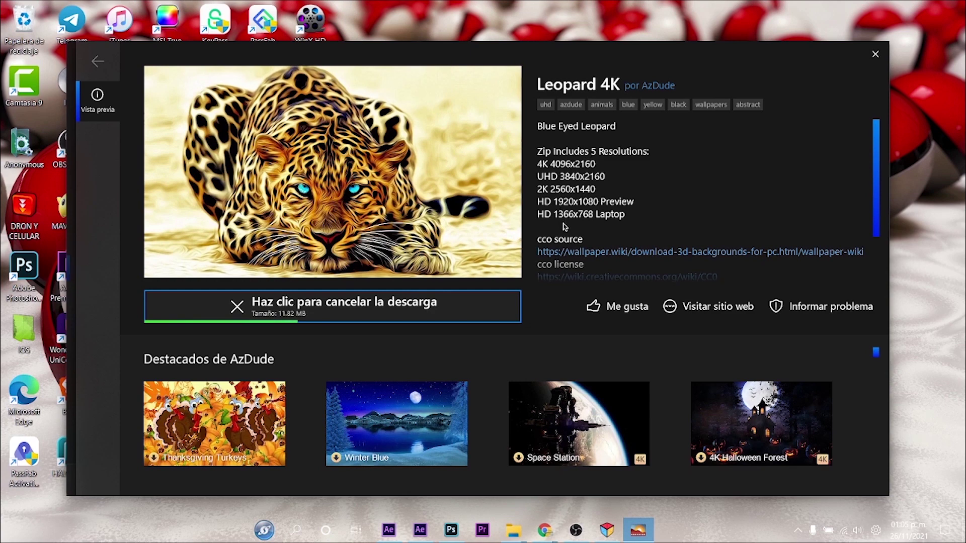
Apply the Leopard 4K background to all screens (En todas las pantallas) and reveal the desktop
{"action": "scroll", "coordinate": [593, 256], "scroll_direction": "down", "scroll_amount": 2}
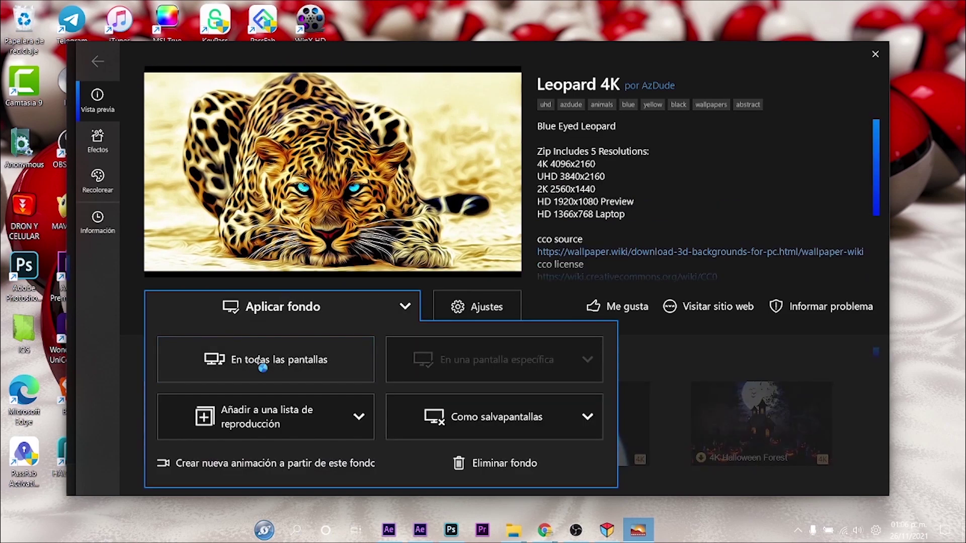
{"action": "left_click", "coordinate": [259, 361]}
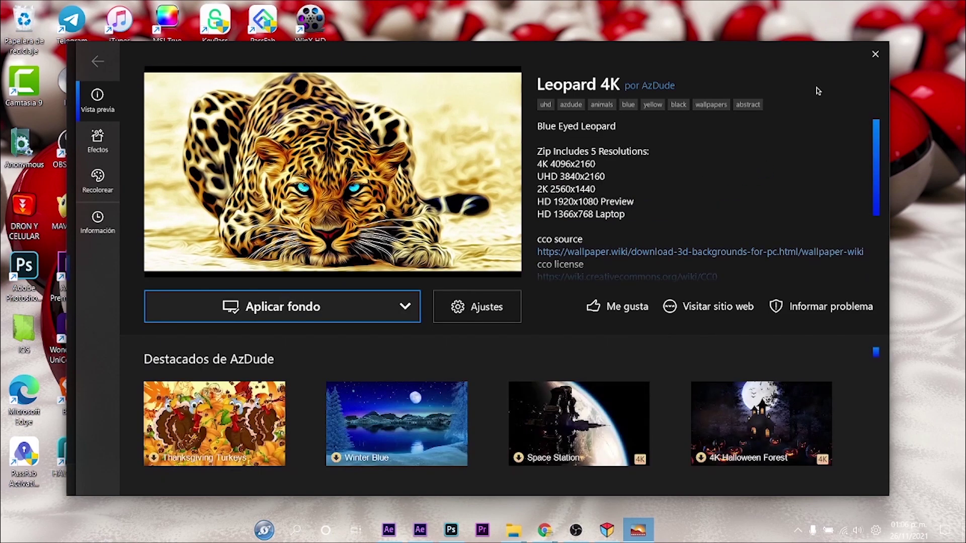
{"action": "left_click", "coordinate": [875, 54]}
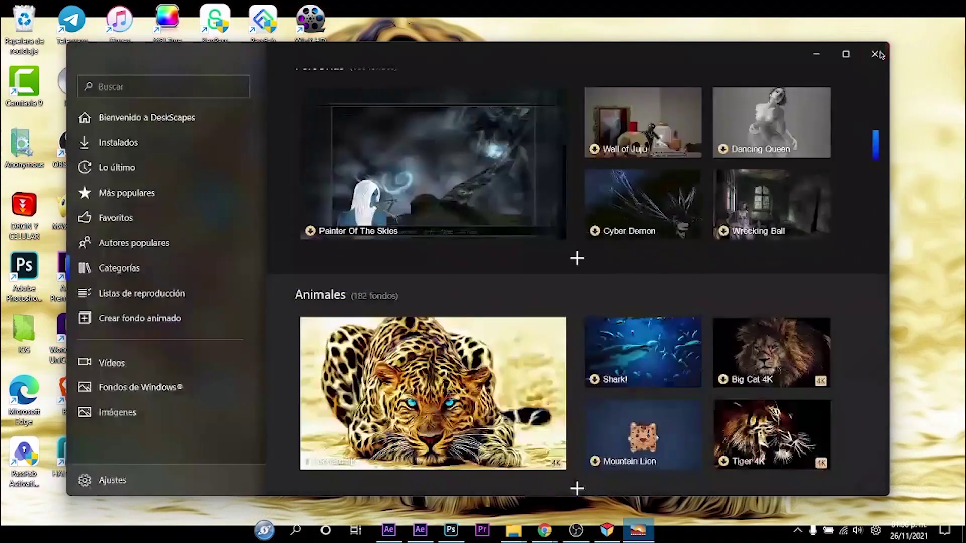
{"action": "left_click", "coordinate": [818, 55]}
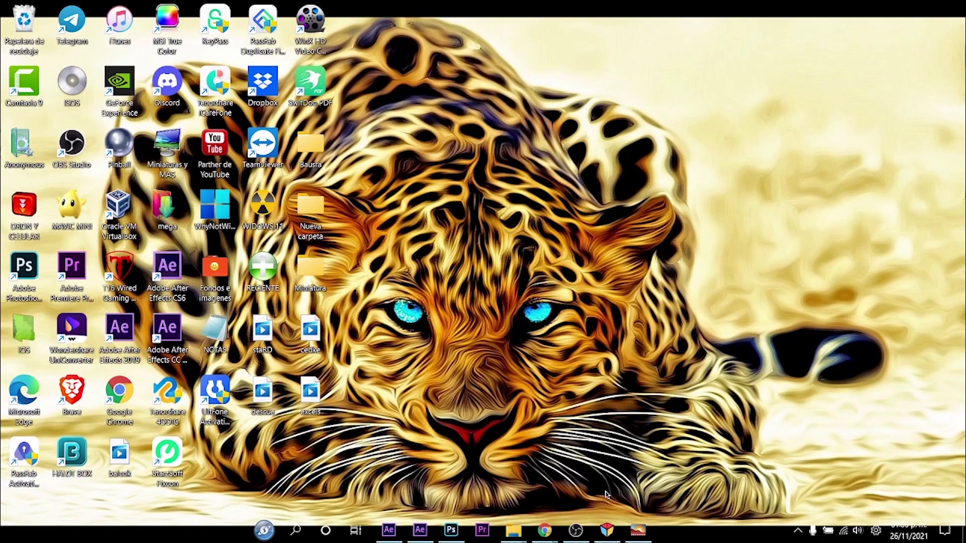
Return to DeskScapes and browse the animated backgrounds (Fondos animados) in Categorías down to the Clima category
{"action": "left_click", "coordinate": [637, 532]}
{"action": "scroll", "coordinate": [396, 224], "scroll_direction": "up", "scroll_amount": 15}
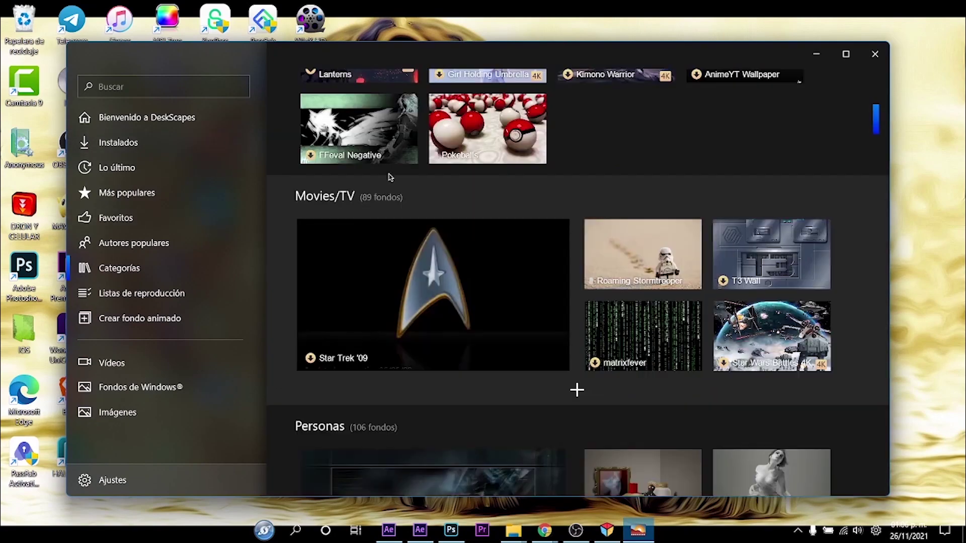
{"action": "left_click", "coordinate": [362, 160]}
{"action": "scroll", "coordinate": [557, 385], "scroll_direction": "down", "scroll_amount": 3}
{"action": "scroll", "coordinate": [665, 272], "scroll_direction": "down", "scroll_amount": 3}
{"action": "scroll", "coordinate": [553, 251], "scroll_direction": "up", "scroll_amount": 5}
{"action": "scroll", "coordinate": [435, 227], "scroll_direction": "down", "scroll_amount": 3}
{"action": "scroll", "coordinate": [435, 226], "scroll_direction": "down", "scroll_amount": 8}
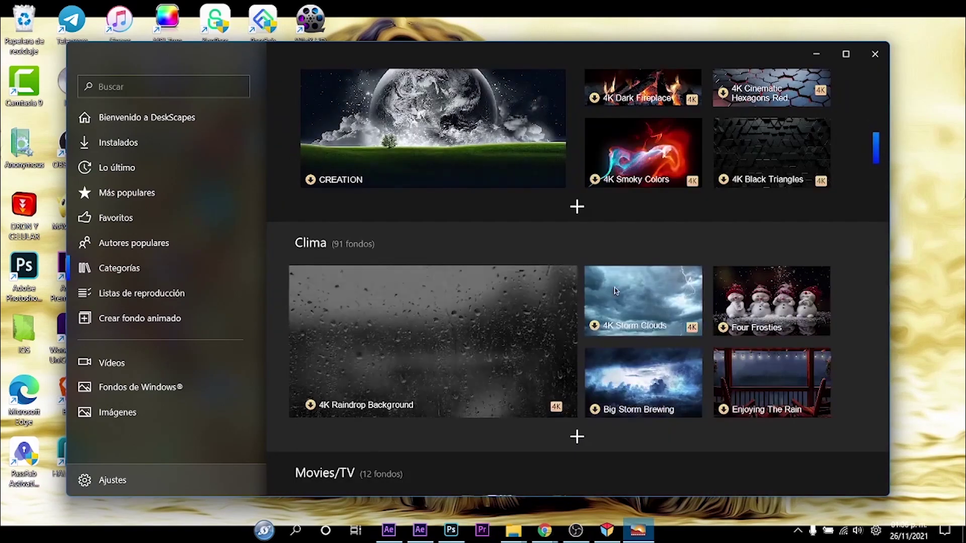
Download the animated 4K Storm Clouds background from Clima, and review its description and the author's other backgrounds
{"action": "left_click", "coordinate": [630, 293]}
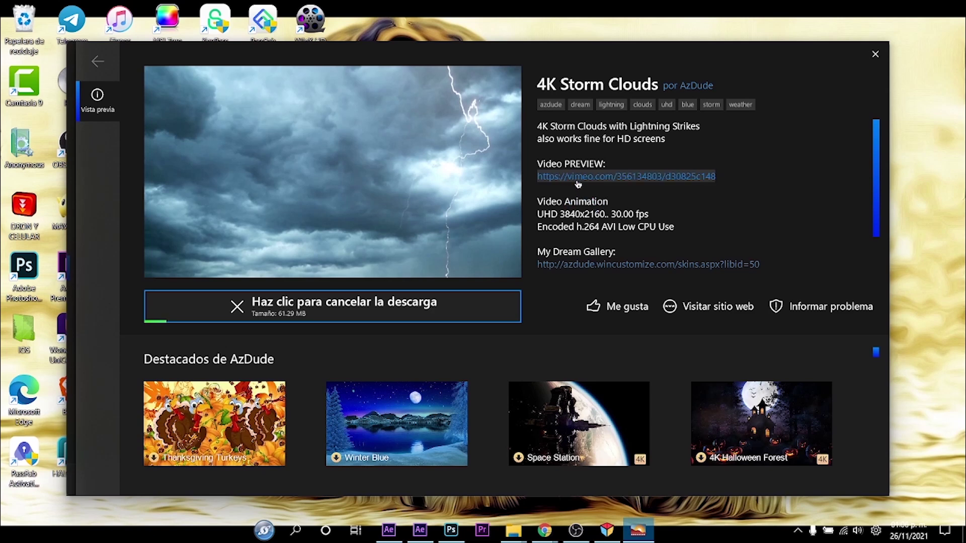
{"action": "scroll", "coordinate": [615, 238], "scroll_direction": "down", "scroll_amount": 3}
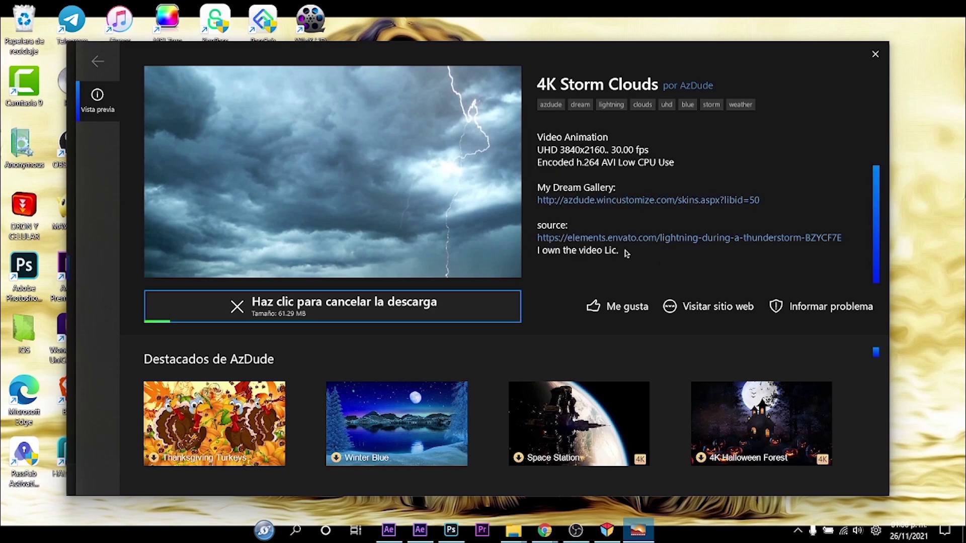
{"action": "scroll", "coordinate": [697, 377], "scroll_direction": "down", "scroll_amount": 5}
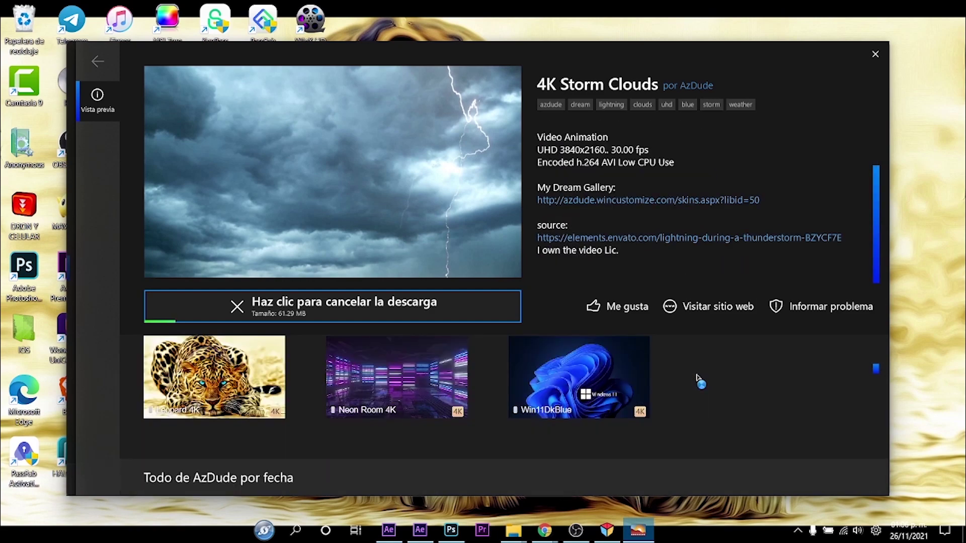
{"action": "scroll", "coordinate": [698, 380], "scroll_direction": "up", "scroll_amount": 4}
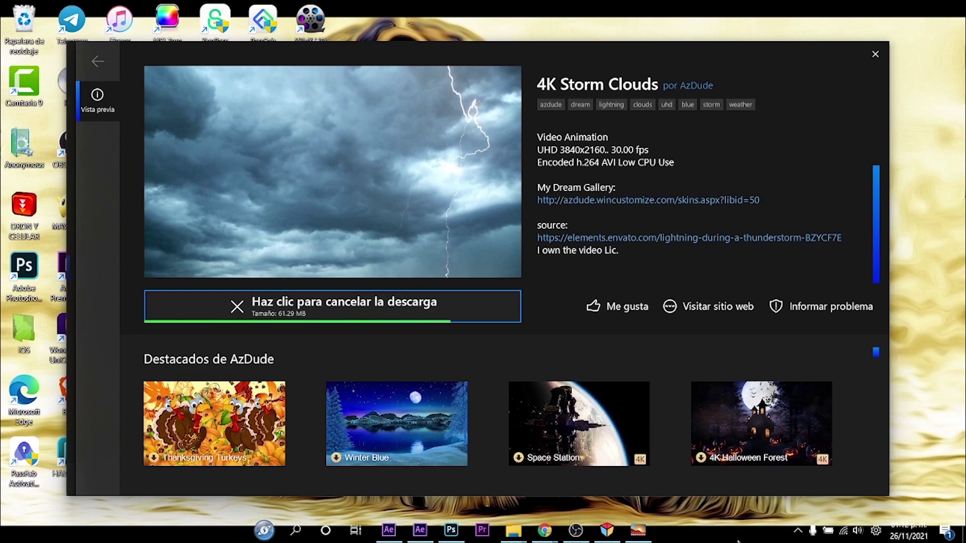
Apply the 4K Storm Clouds animated background to all screens (En todas las pantallas) and reveal the desktop
{"action": "left_click", "coordinate": [330, 308]}
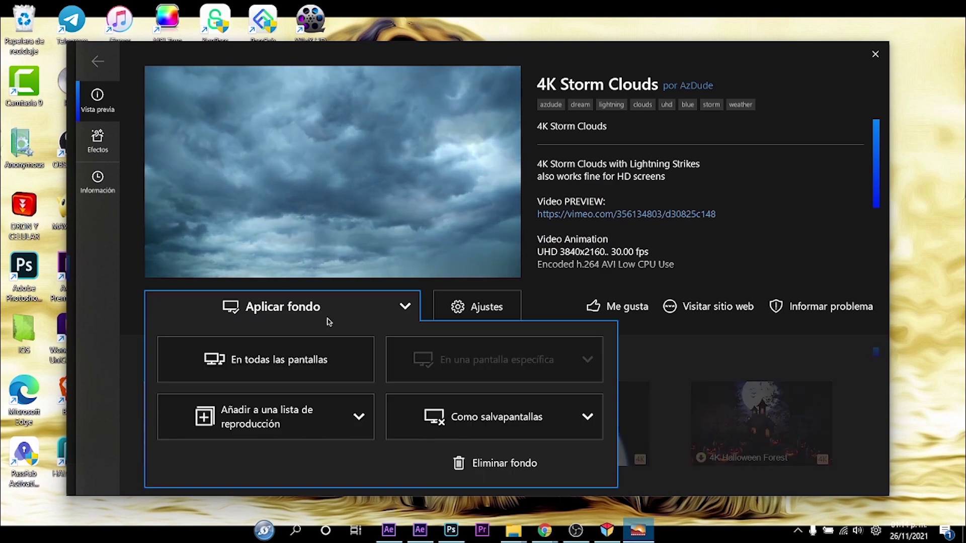
{"action": "left_click", "coordinate": [294, 367]}
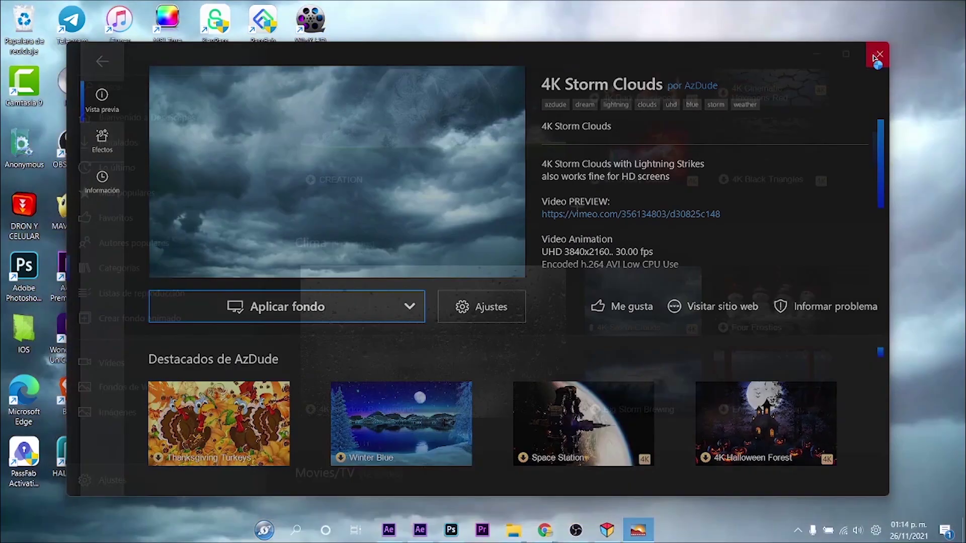
{"action": "left_click", "coordinate": [875, 54]}
{"action": "left_click", "coordinate": [875, 55]}
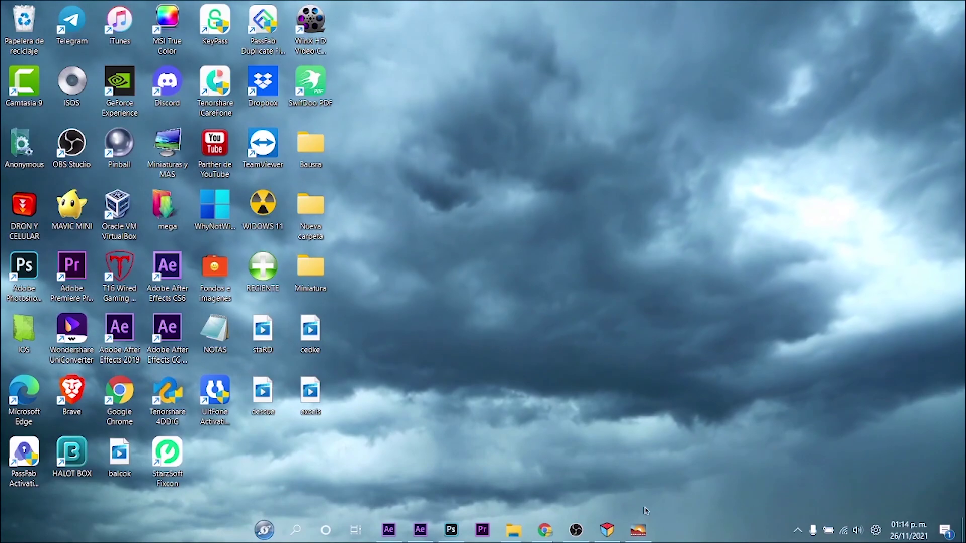
Return to DeskScapes, look through the animated background categories, and preview The Creeper background
{"action": "left_click", "coordinate": [639, 531]}
{"action": "scroll", "coordinate": [528, 370], "scroll_direction": "down", "scroll_amount": 3}
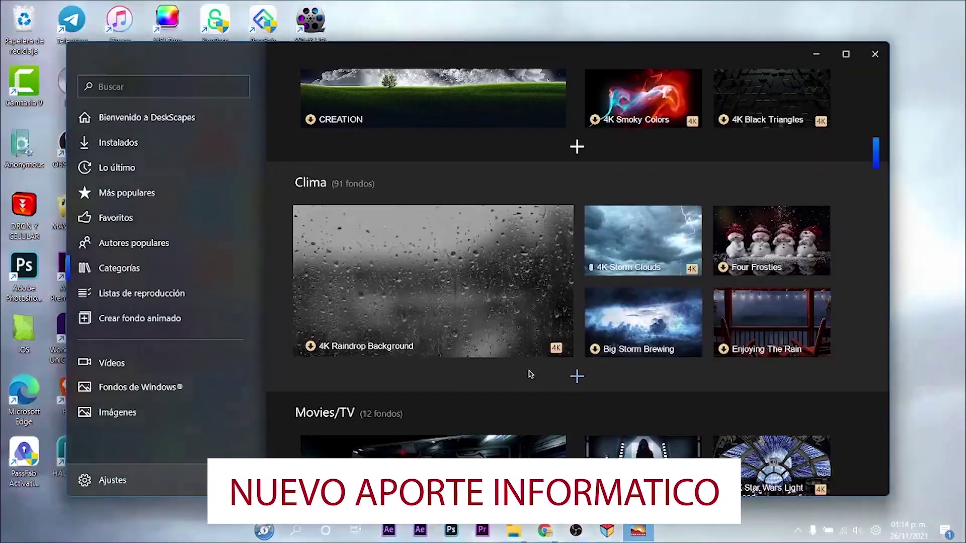
{"action": "scroll", "coordinate": [696, 306], "scroll_direction": "up", "scroll_amount": 10}
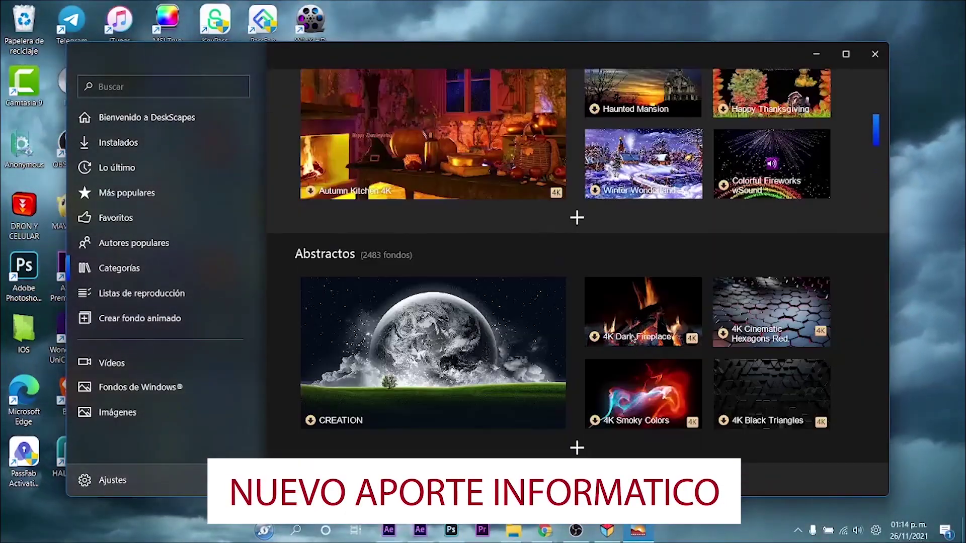
{"action": "scroll", "coordinate": [696, 306], "scroll_direction": "down", "scroll_amount": 8}
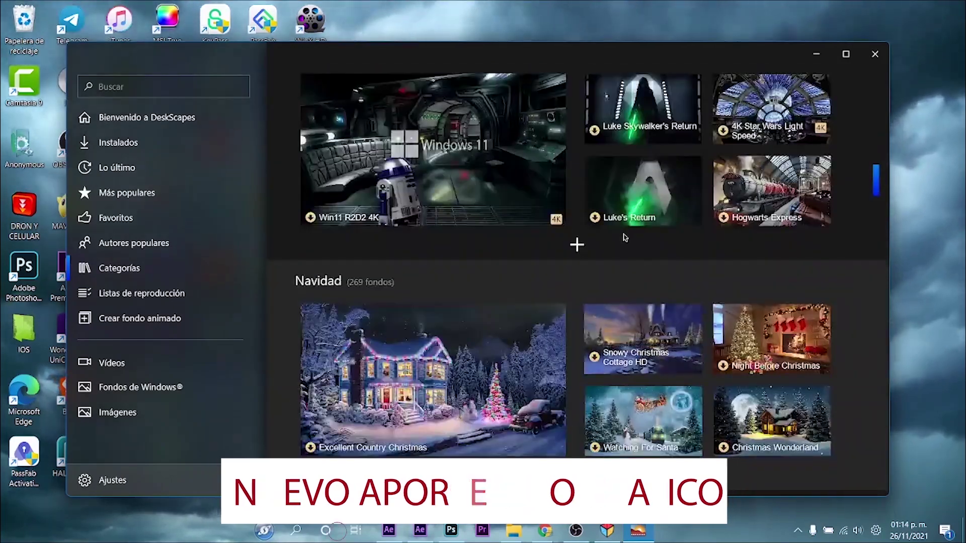
{"action": "scroll", "coordinate": [591, 314], "scroll_direction": "down", "scroll_amount": 3}
{"action": "left_click", "coordinate": [460, 289]}
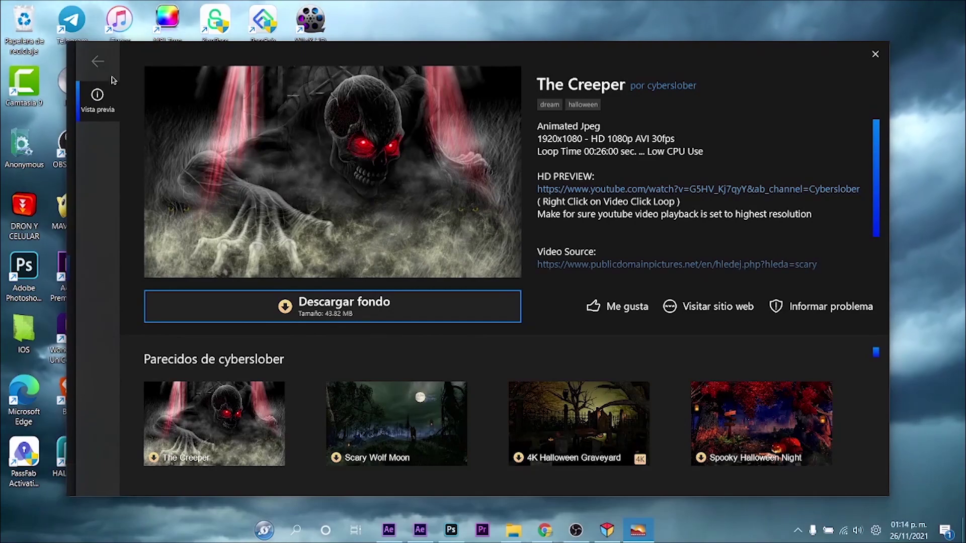
Leave The Creeper's preview and show the installed favourite backgrounds (Favoritos)
{"action": "left_click", "coordinate": [98, 62]}
{"action": "left_click", "coordinate": [141, 219]}
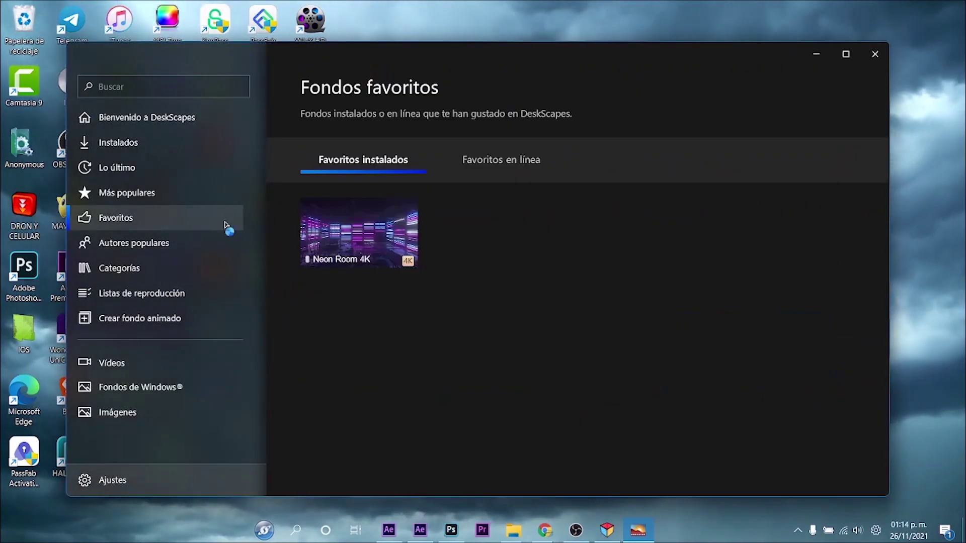
Apply the Neon Room 4K background from the installed favourites to all screens (En todas las pantallas) and close its preview
{"action": "left_click", "coordinate": [358, 232]}
{"action": "left_click", "coordinate": [290, 318]}
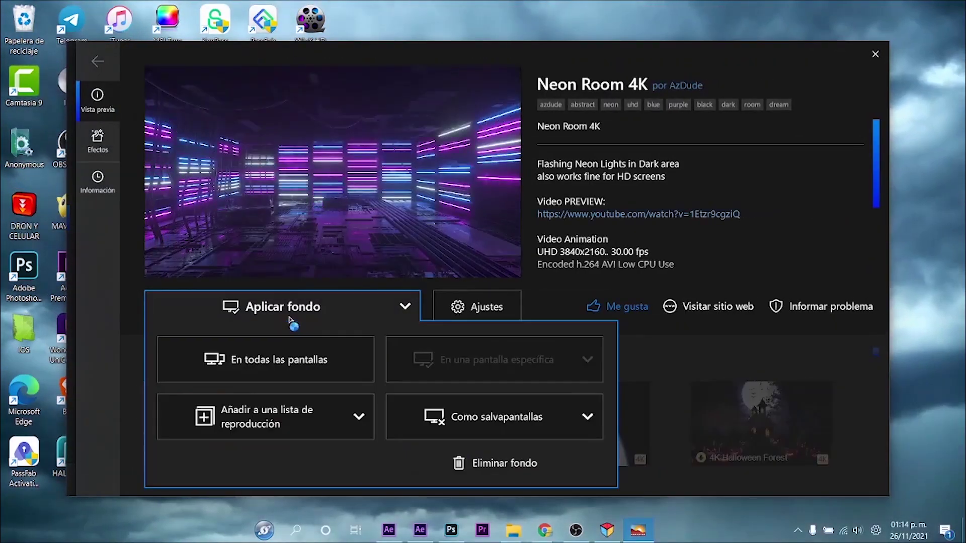
{"action": "left_click", "coordinate": [270, 371]}
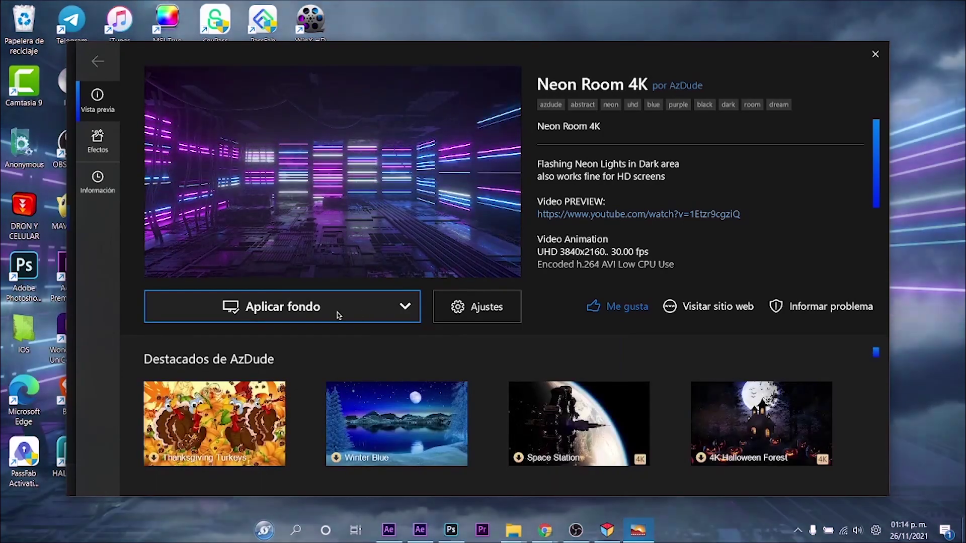
{"action": "left_click", "coordinate": [875, 54]}
{"action": "left_click", "coordinate": [845, 52]}
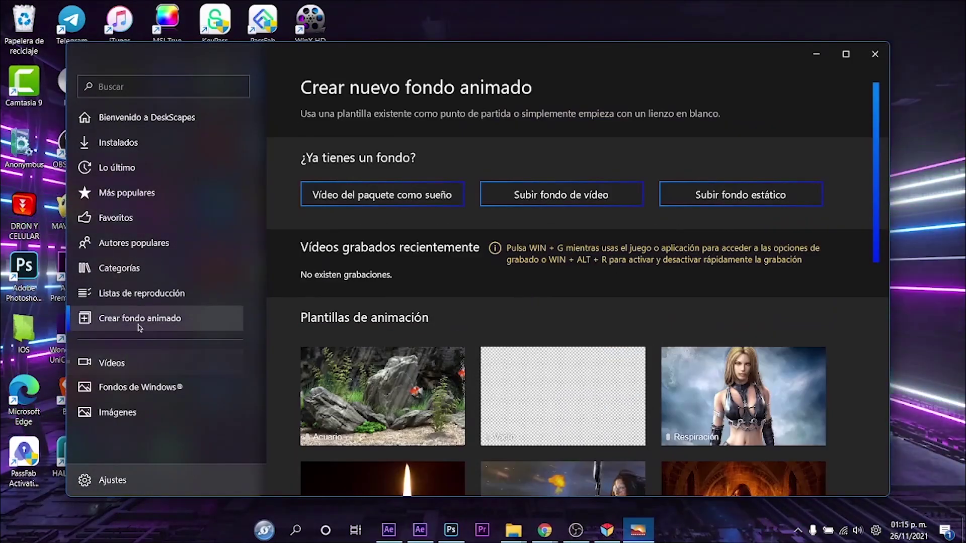
Apply the Win11 R2D2 4K background from the animated Movies/TV category to all screens and reveal the desktop
{"action": "left_click", "coordinate": [137, 268]}
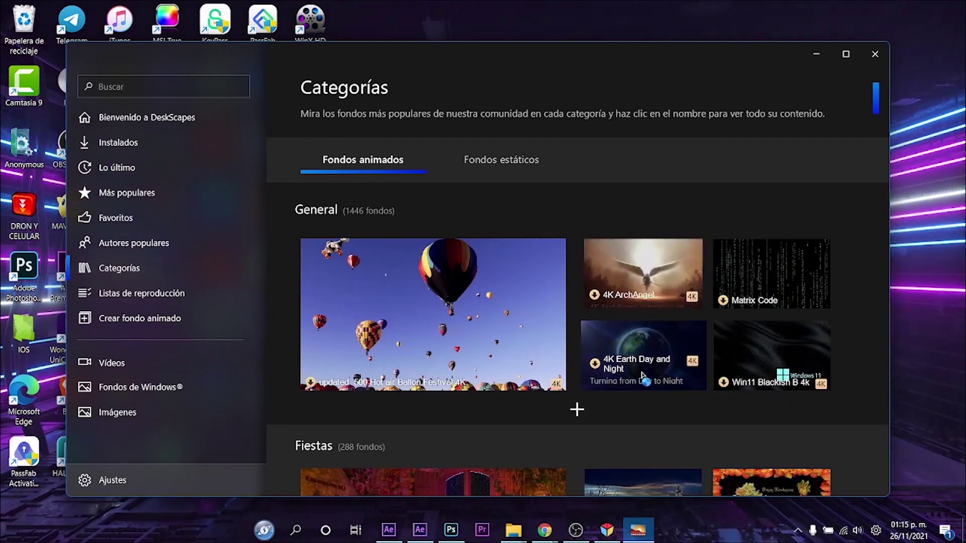
{"action": "scroll", "coordinate": [645, 330], "scroll_direction": "down", "scroll_amount": 2}
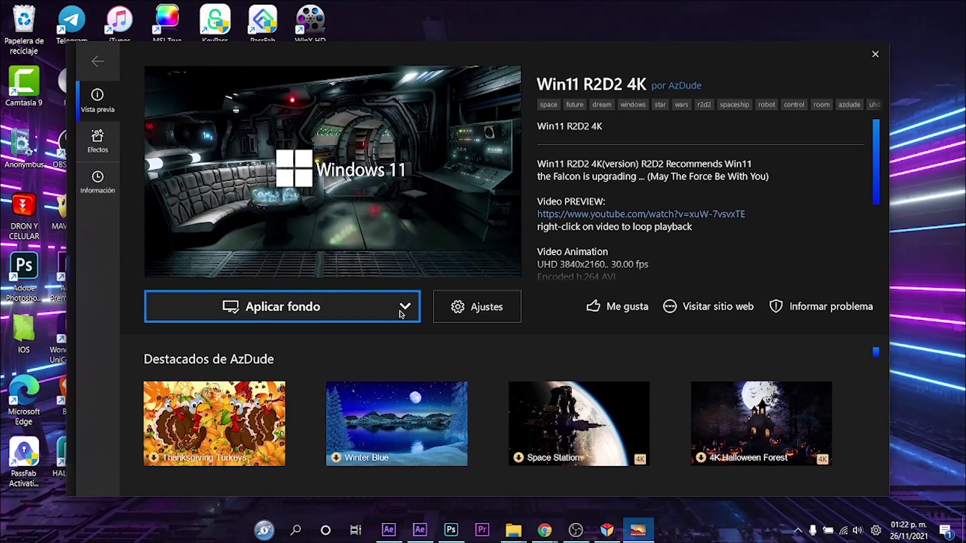
{"action": "left_click", "coordinate": [404, 308]}
{"action": "left_click", "coordinate": [315, 371]}
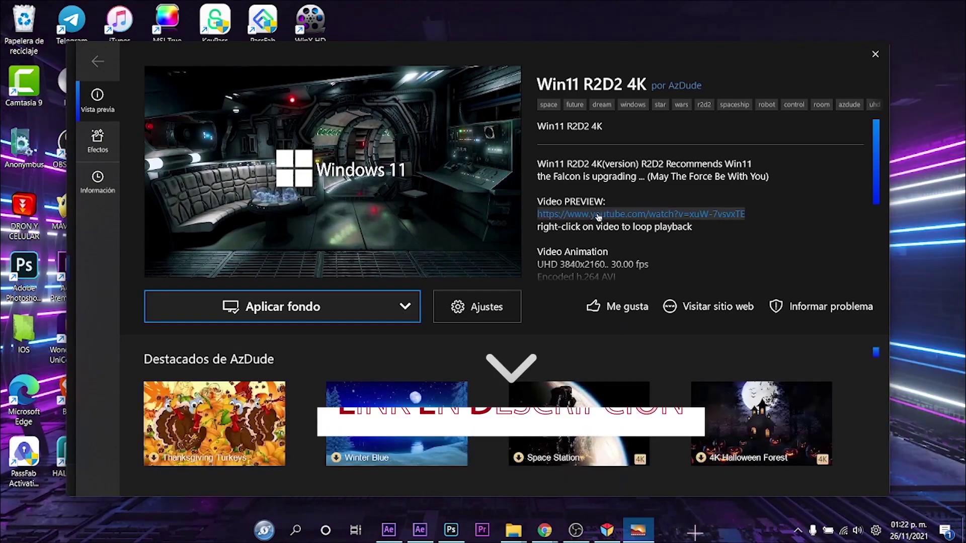
{"action": "left_click", "coordinate": [875, 54]}
{"action": "left_click", "coordinate": [874, 50]}
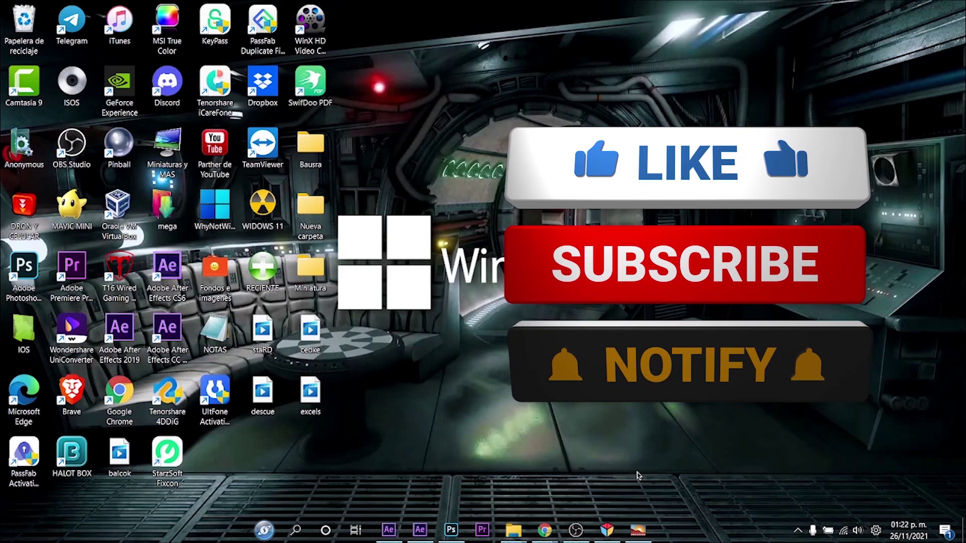
Return to DeskScapes and open the Aquarium image from the recent backgrounds (Fondos recientes) on the welcome page
{"action": "left_click", "coordinate": [609, 533]}
{"action": "left_click", "coordinate": [638, 531]}
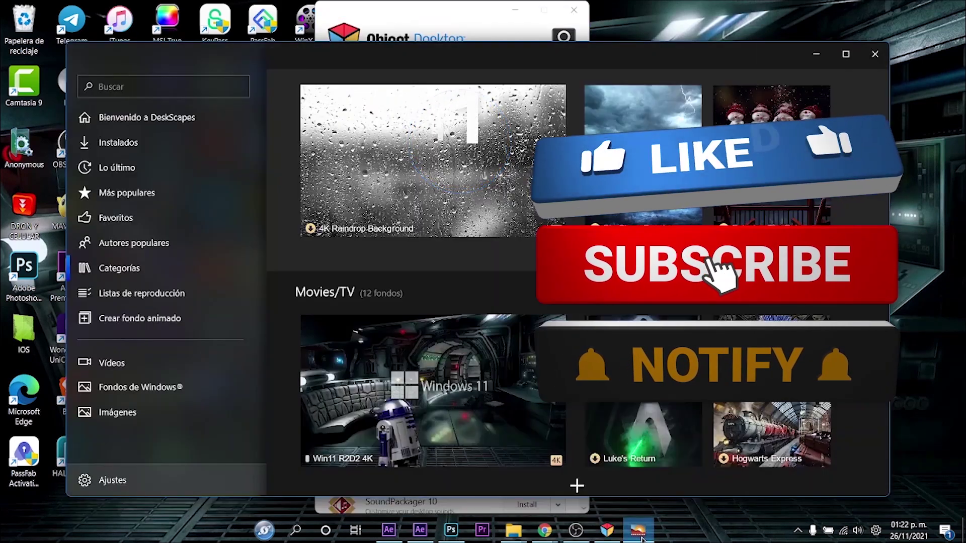
{"action": "left_click", "coordinate": [146, 117]}
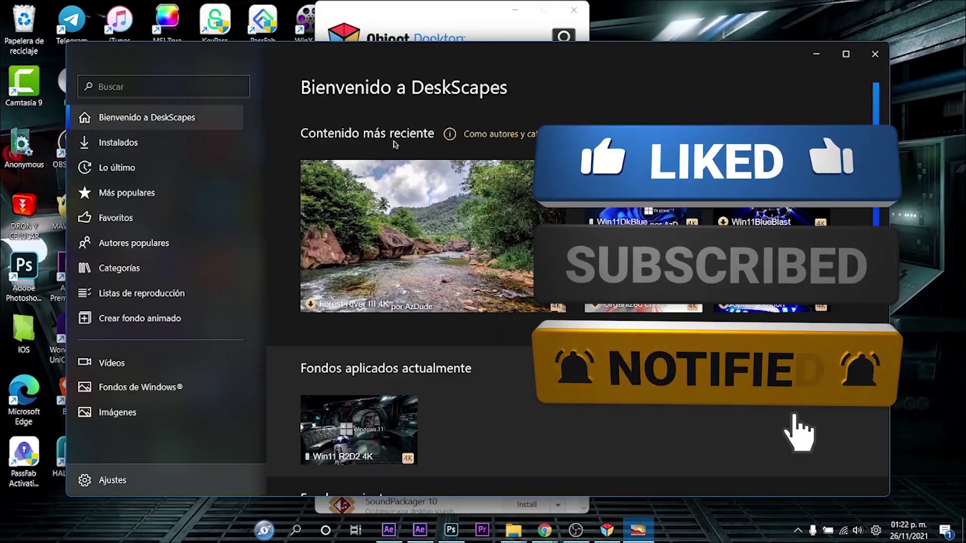
{"action": "scroll", "coordinate": [433, 384], "scroll_direction": "down", "scroll_amount": 3}
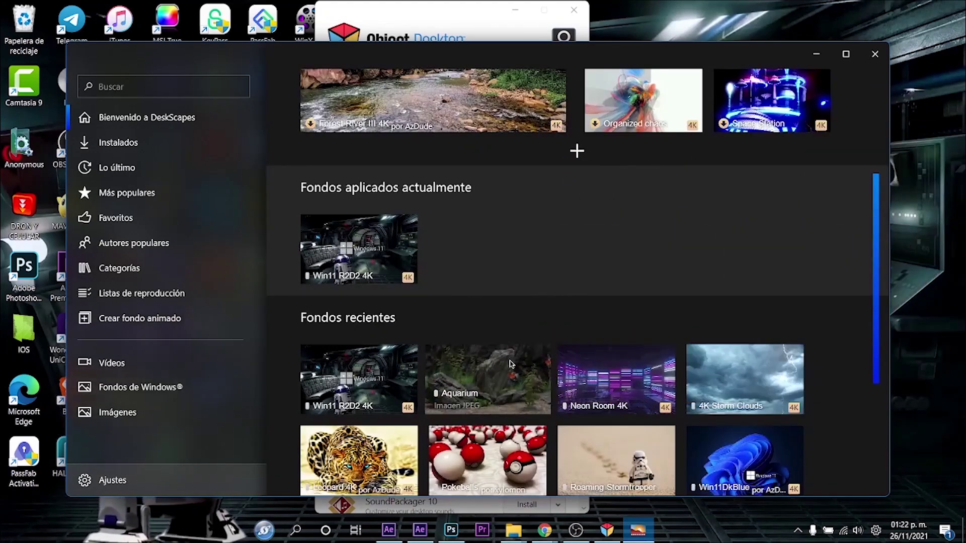
{"action": "scroll", "coordinate": [490, 275], "scroll_direction": "down", "scroll_amount": 2}
{"action": "left_click", "coordinate": [491, 257]}
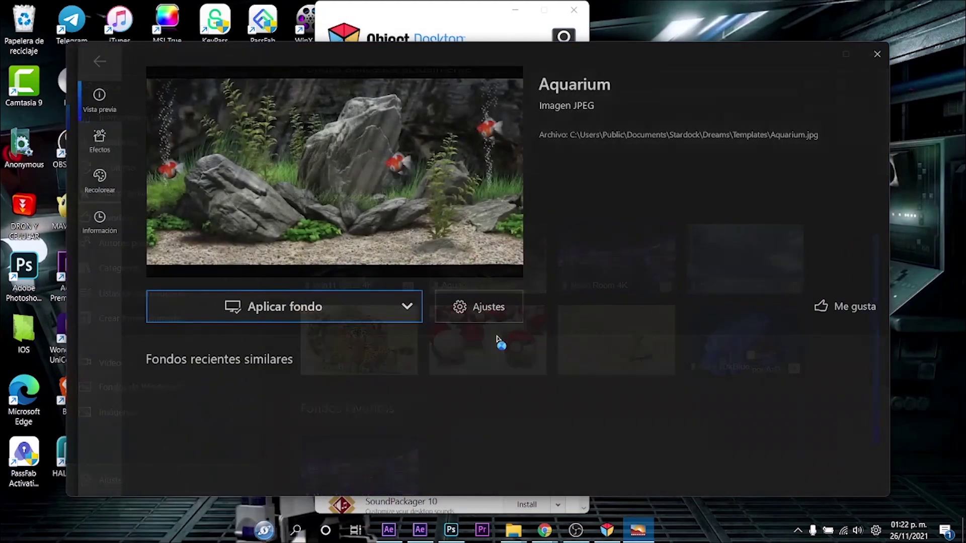
Apply the Aquarium background to all screens (En todas las pantallas), close its preview and minimize DeskScapes
{"action": "left_click", "coordinate": [283, 311]}
{"action": "left_click", "coordinate": [262, 360]}
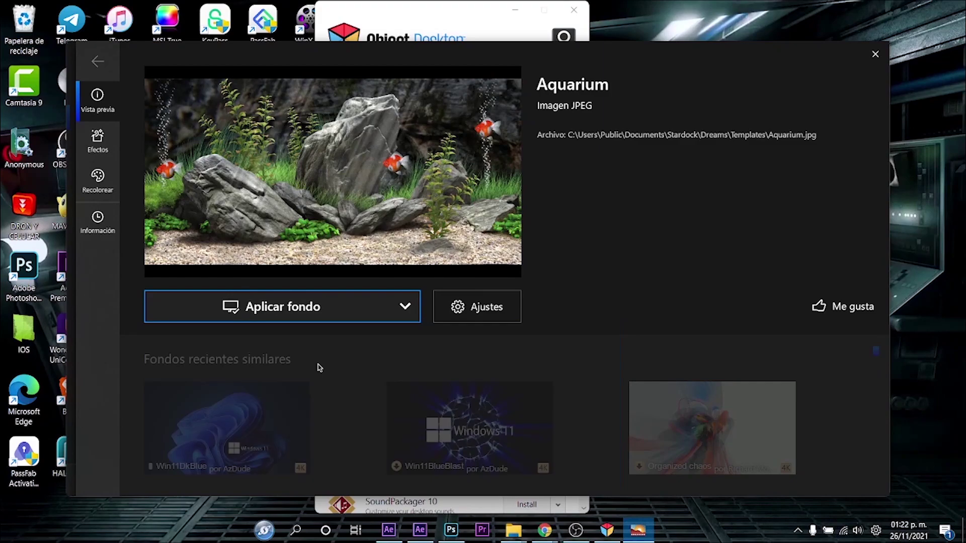
{"action": "left_click", "coordinate": [885, 58]}
{"action": "left_click", "coordinate": [815, 52]}
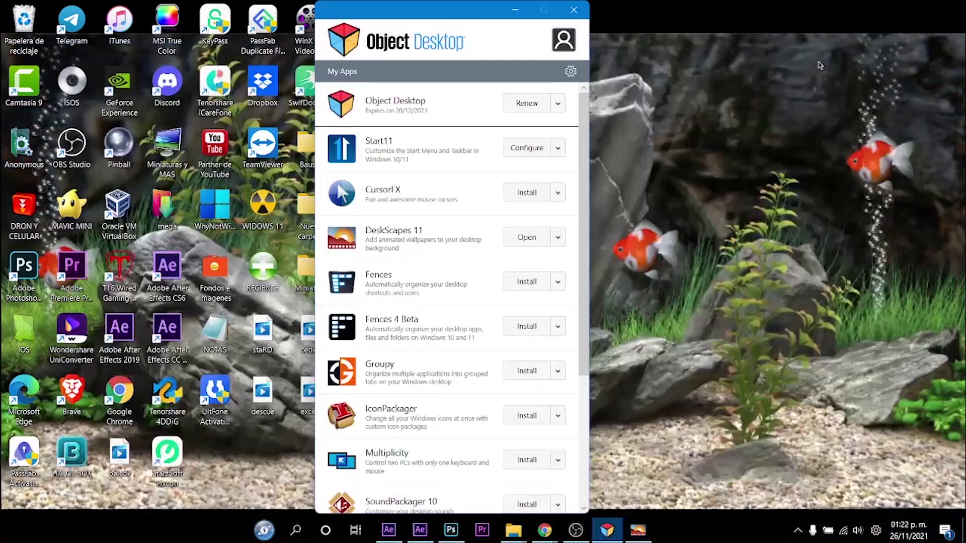